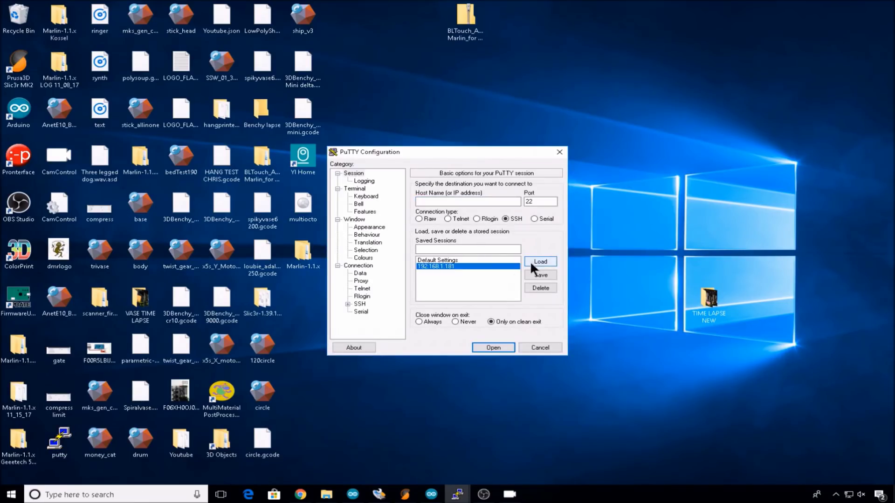
Step: Connect to the saved 192.168.1.181 session, maximize the terminal and log in as pi
click(541, 262)
click(494, 347)
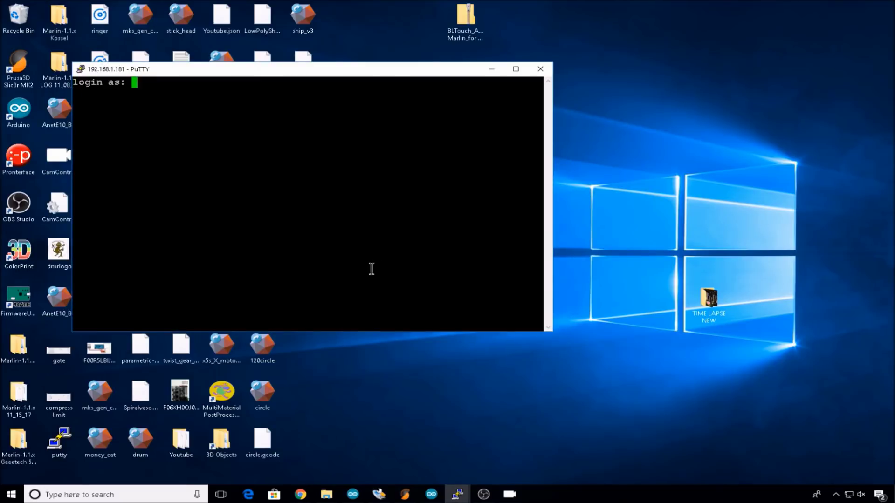
click(516, 69)
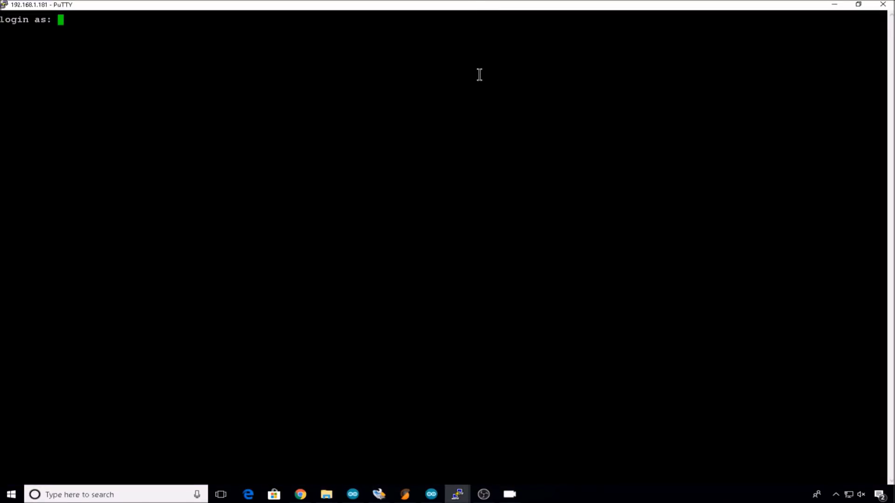
text(pi)
key(Return)
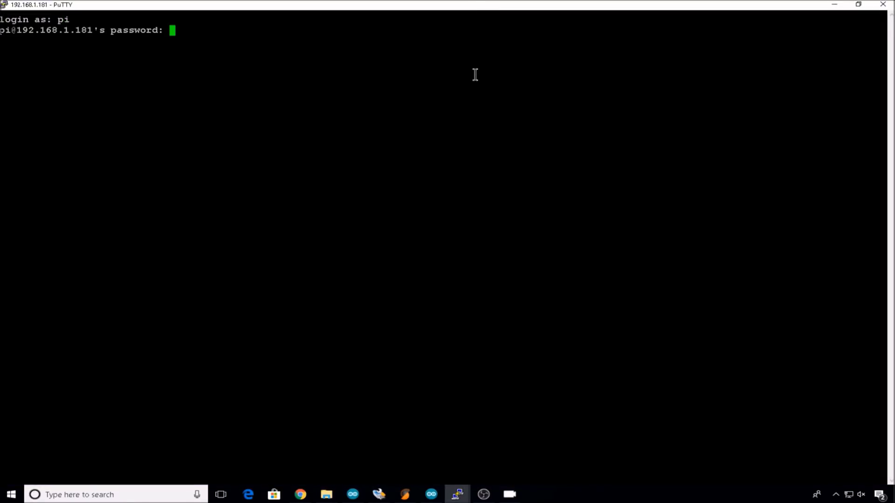
key(Return)
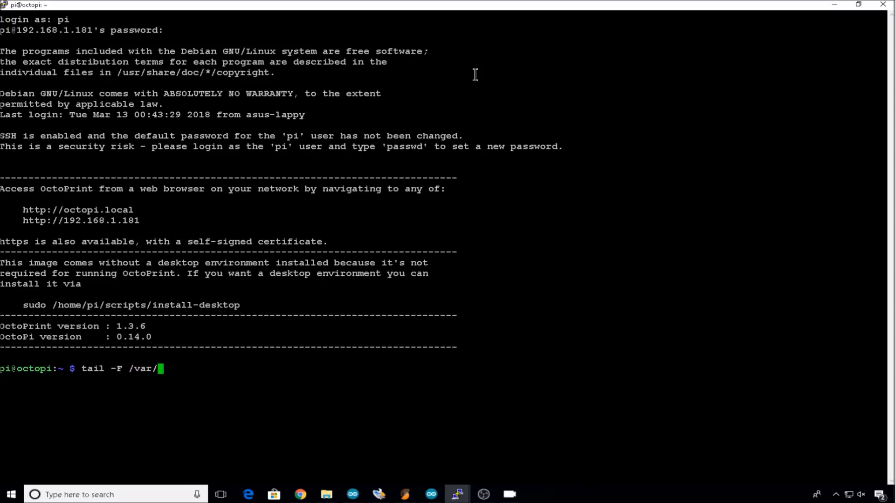
Step: Follow the system log with tail -F /var/log/messages
text(ssag)
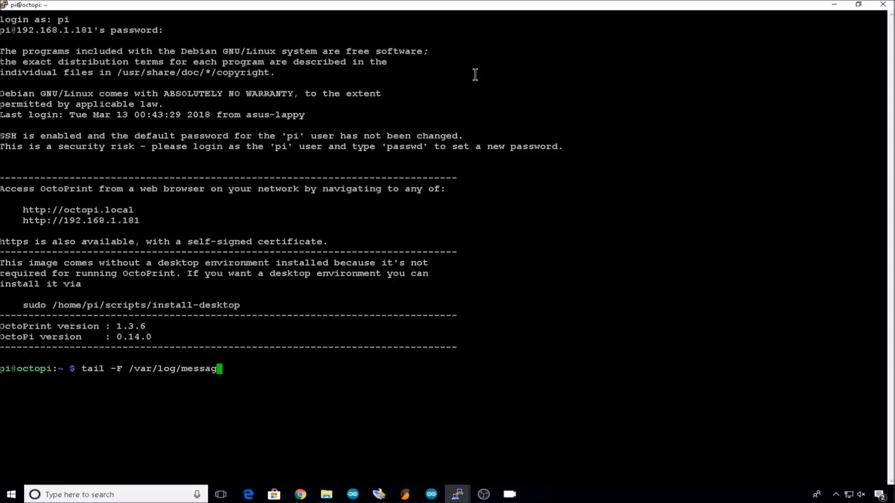
text(es)
key(Return)
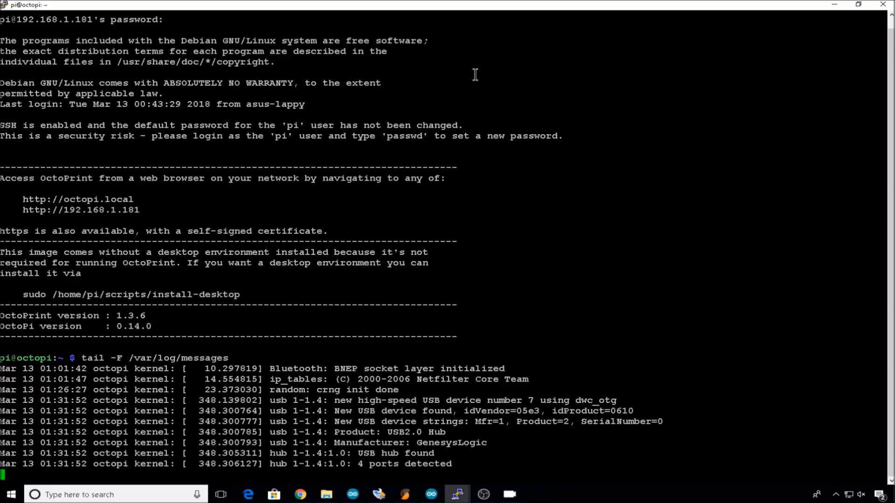
key(alt+Tab)
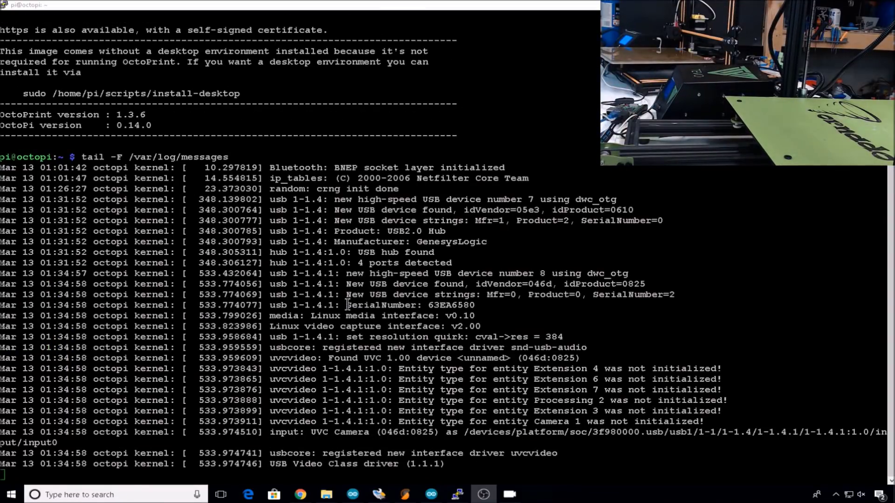
Step: Note the webcam serials 63EA6580, 17259060 and 54788F60 in the log, then stop the tail
drag(347, 306, 476, 308)
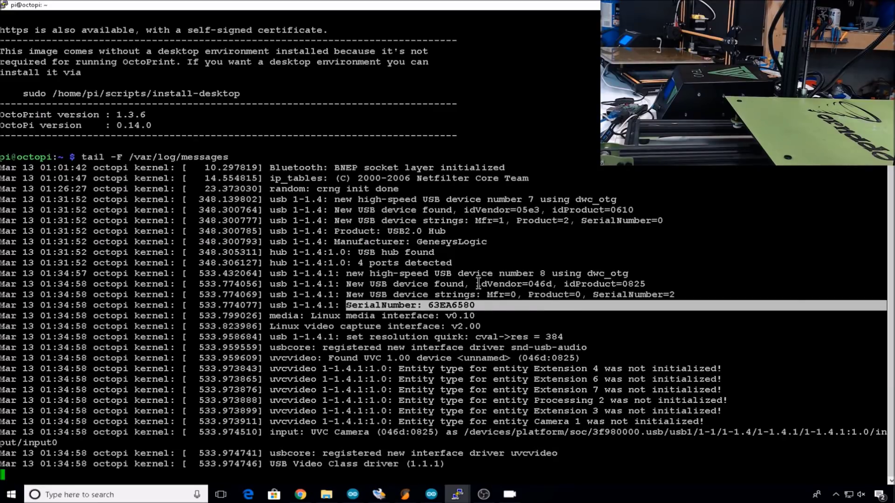
drag(476, 284, 649, 285)
drag(347, 306, 472, 301)
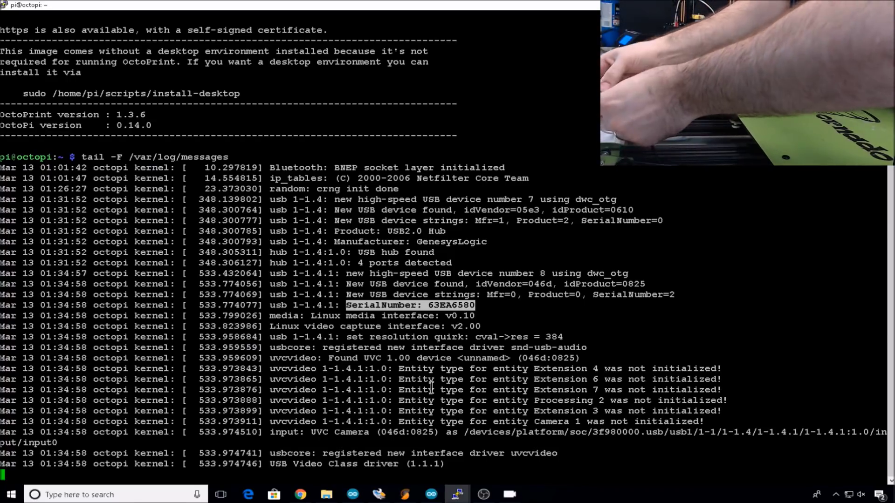
drag(345, 358, 478, 358)
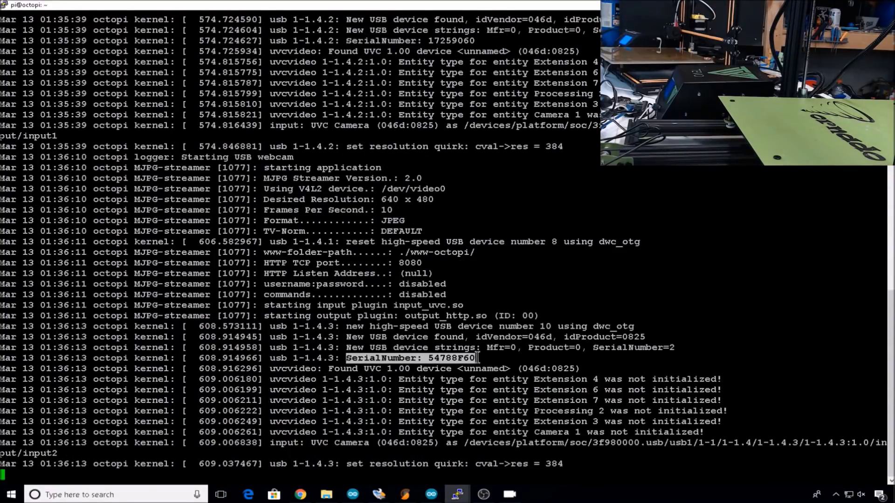
drag(478, 358, 482, 358)
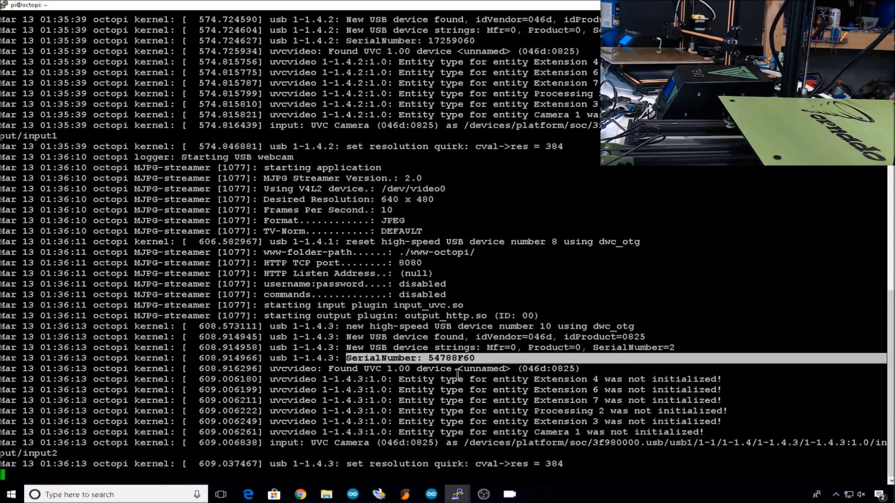
key(ctrl+c)
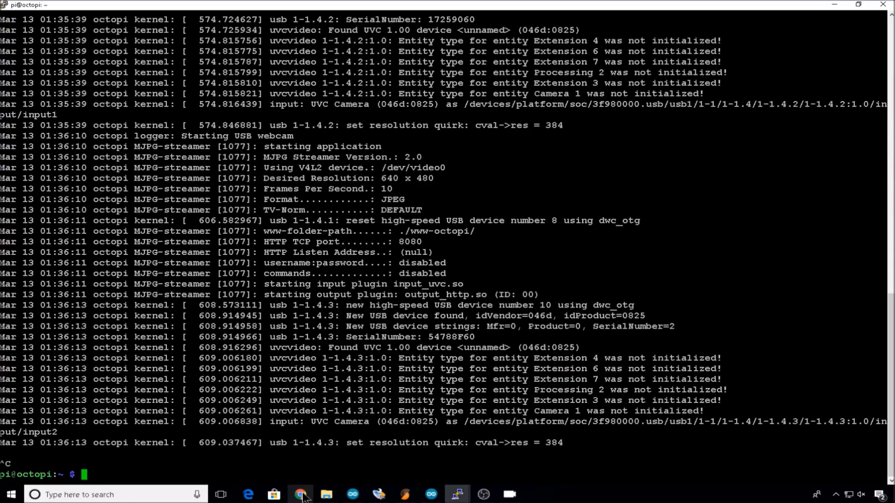
Step: Open /etc/udev/rules.d/99-usb.rules with sudo nano and paste three video4linux 046d:0825 rule lines
text(cd /etc/udev/rules.d/)
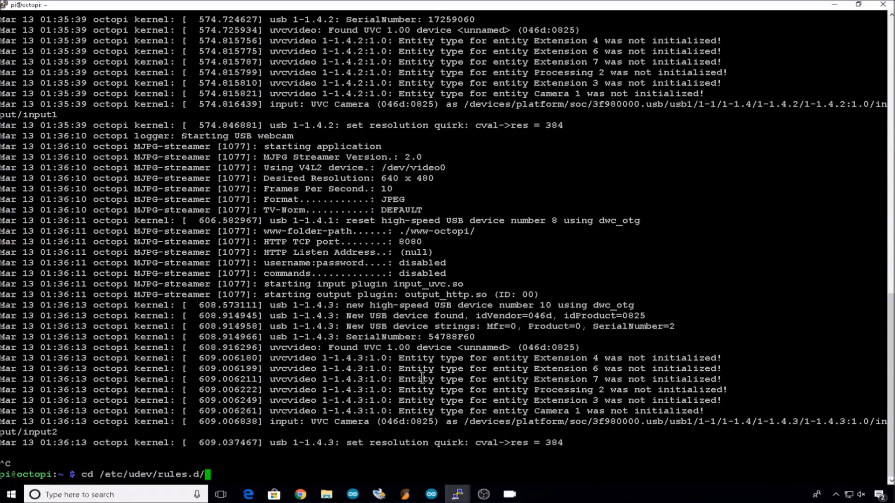
key(Return)
text(sudo nano 99-usb.rules)
key(Return)
key(Up)
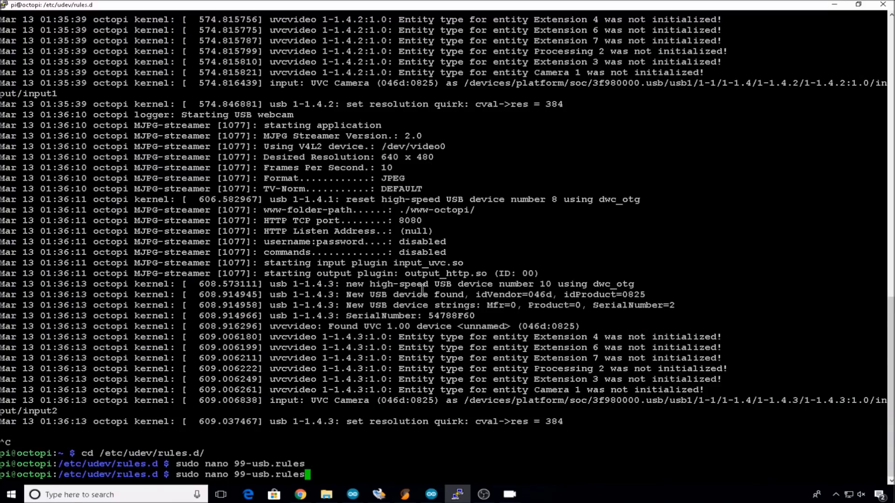
key(Return)
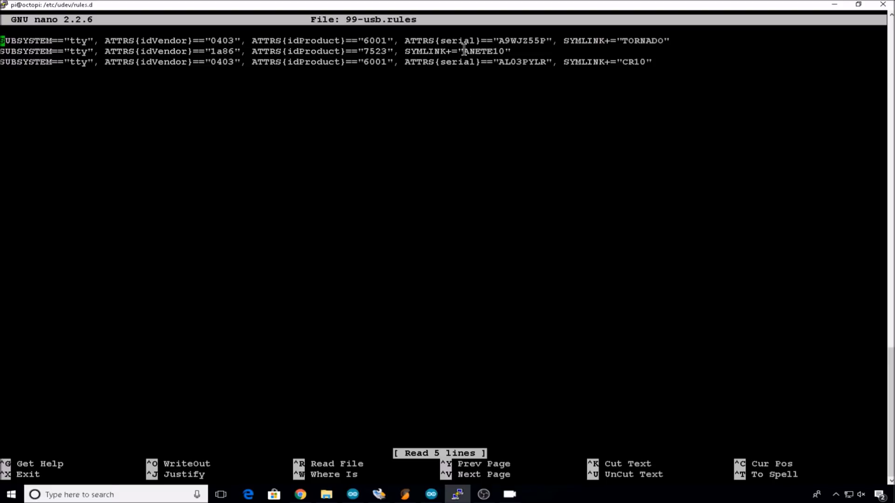
drag(464, 52, 502, 51)
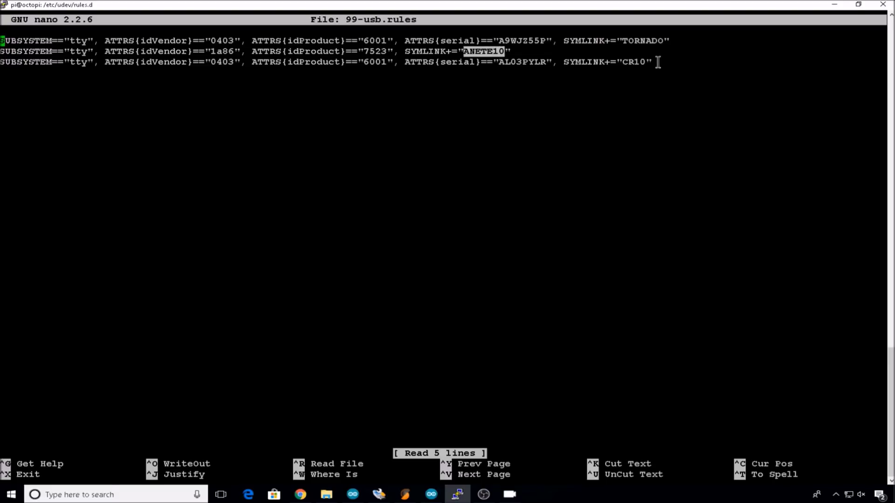
right_click(692, 161)
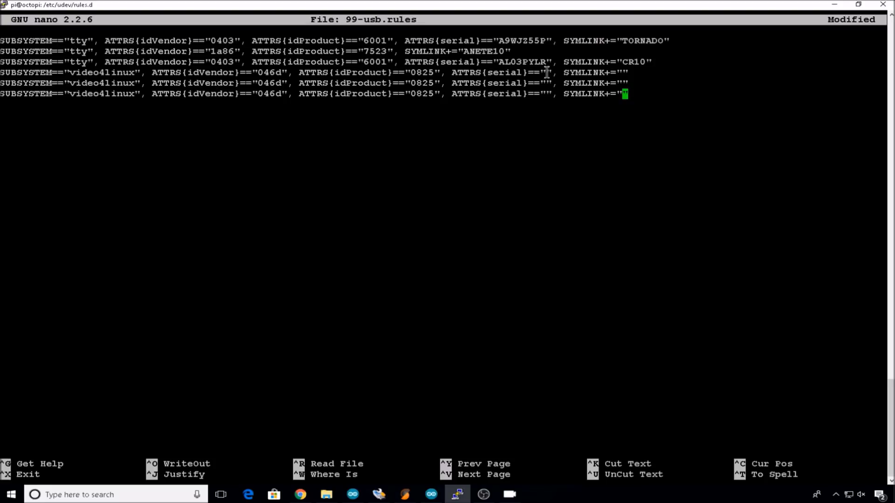
Step: Fill the three empty SYMLINK values with videoANETE10, videoTORNADO and videoCR10
key(Up)
key(Up)
text(videoANET)
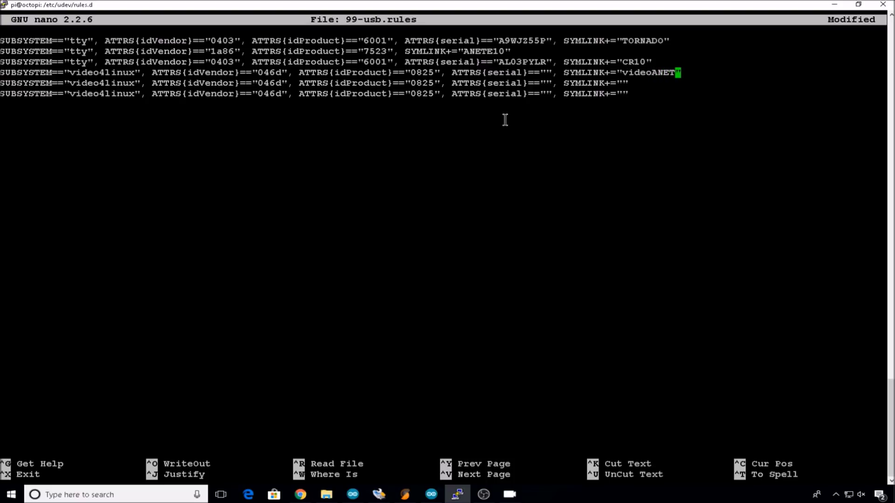
text(E10)
key(Down)
key(Left)
text(videoTORNA)
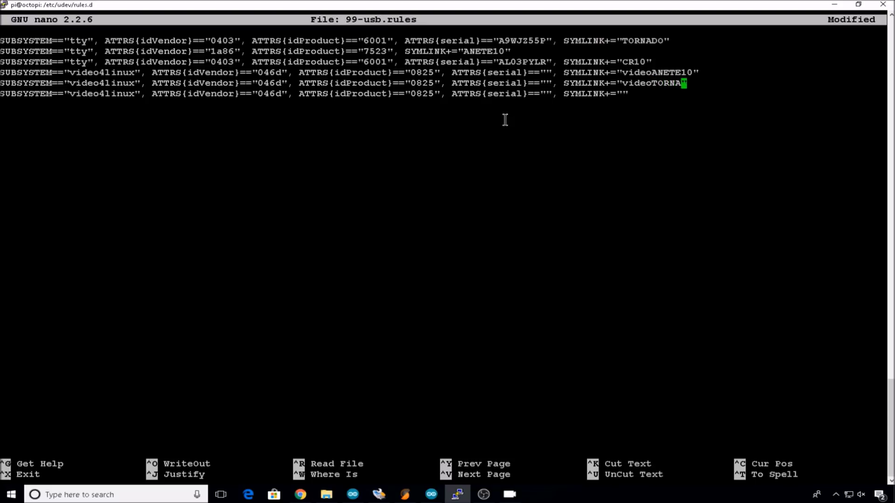
text(DO)
key(Down)
key(Left)
text(videoCR10)
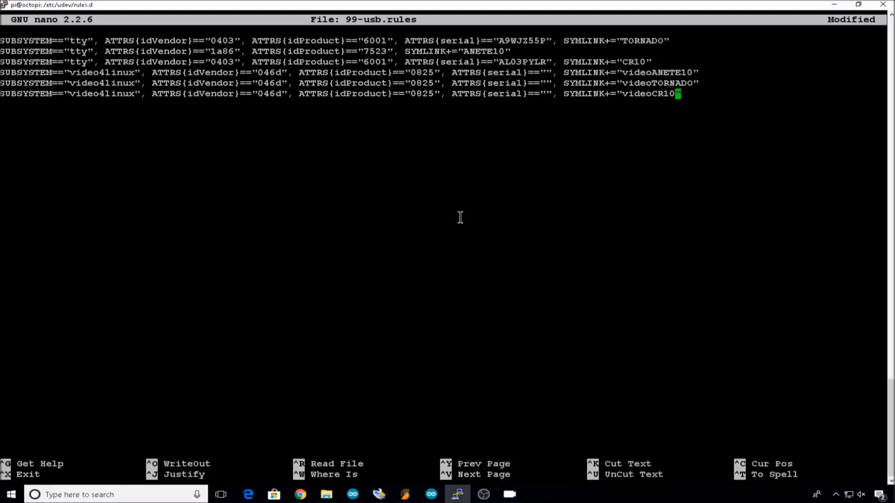
Step: Copy serial 63EA6580 from the log into the videoANETE10 rule
scroll(450, 240, up, 15)
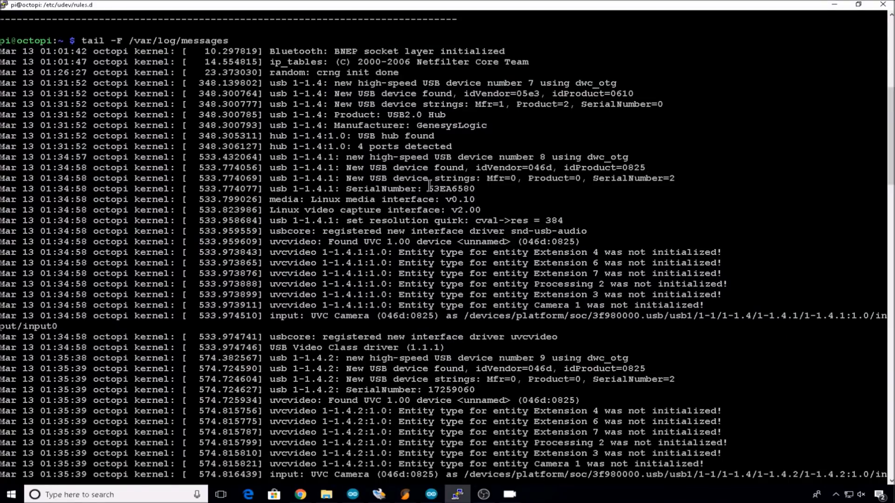
drag(428, 188, 474, 189)
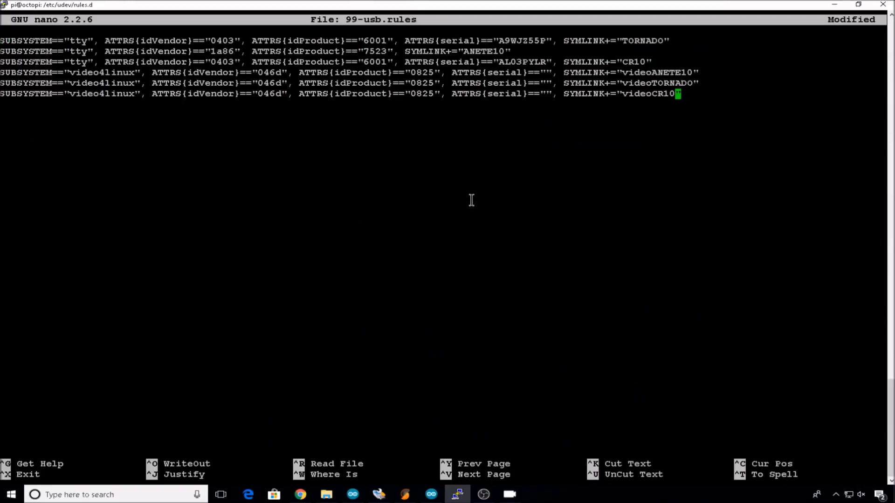
key(Up)
key(Up)
key(Up)
key(Down)
key(Left)
key(Left)
key(Left)
key(Left)
key(Left)
key(Left)
key(Left)
key(Left)
key(Left)
key(Left)
key(Left)
key(Left)
key(Left)
key(Left)
key(Left)
key(Left)
key(Left)
key(Left)
key(Left)
key(Left)
right_click(466, 216)
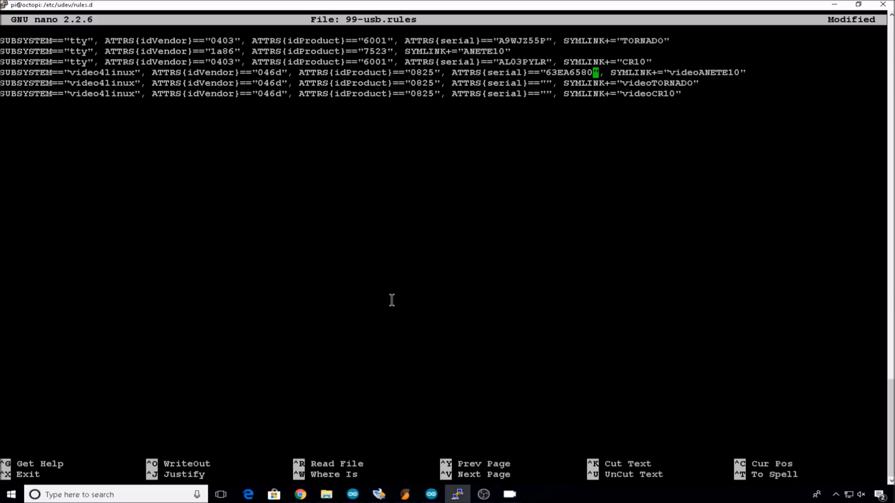
Step: Insert serials 17259060 and 54788F60 into the videoTORNADO and videoCR10 rules, then exit nano
scroll(392, 300, up, 20)
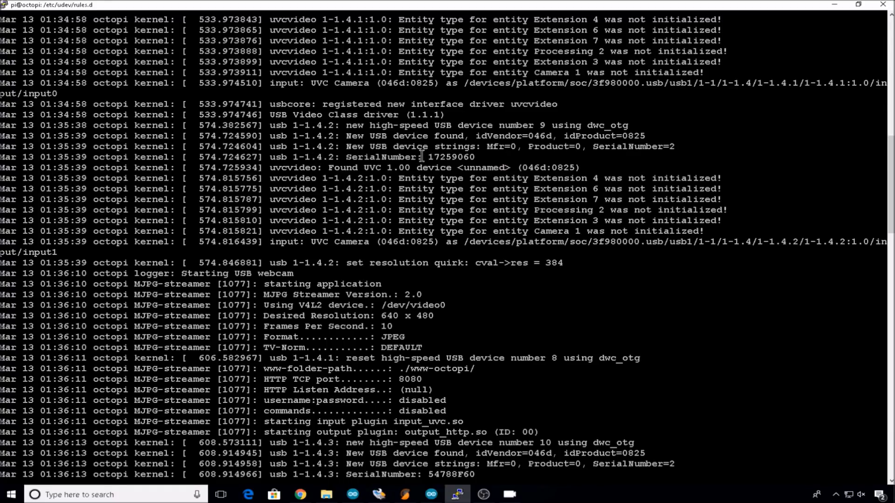
drag(428, 157, 474, 157)
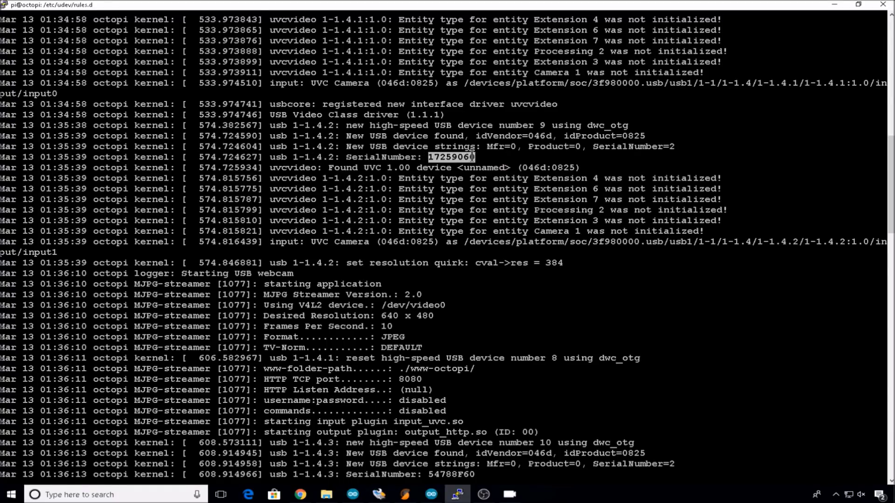
scroll(467, 172, down, 20)
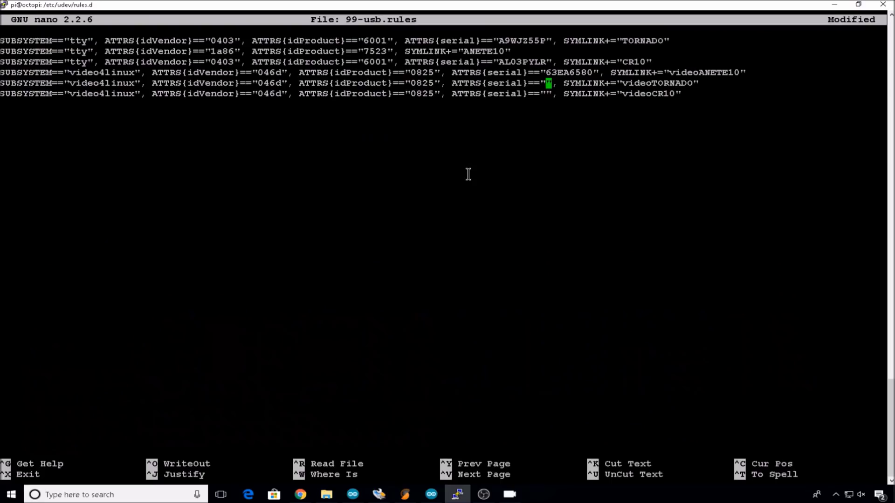
right_click(548, 83)
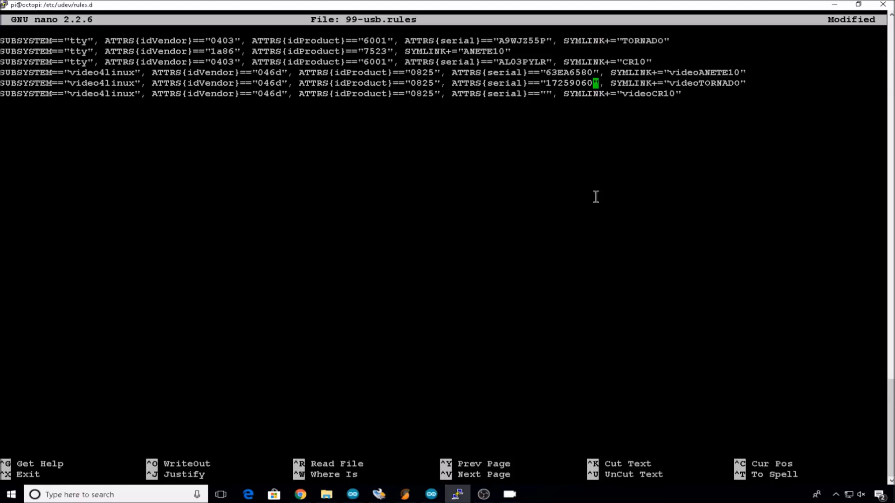
key(Down)
scroll(444, 224, up, 20)
scroll(445, 227, up, 7)
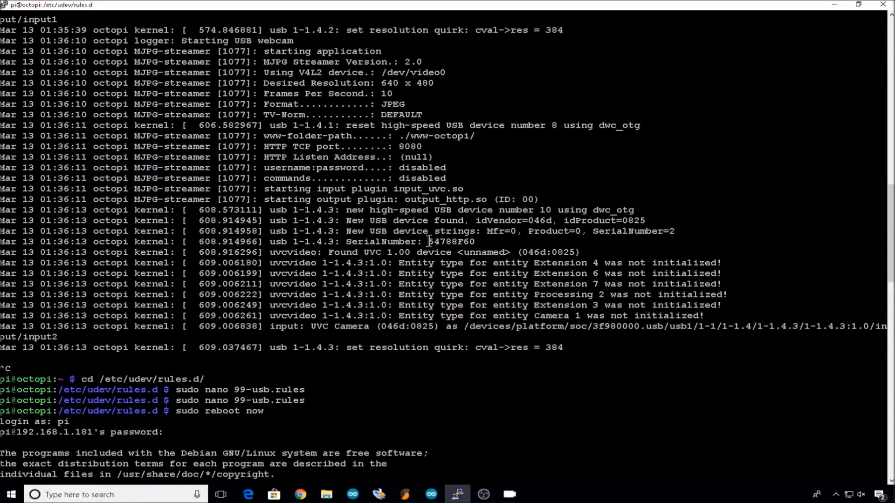
scroll(471, 247, down, 15)
scroll(474, 251, down, 3)
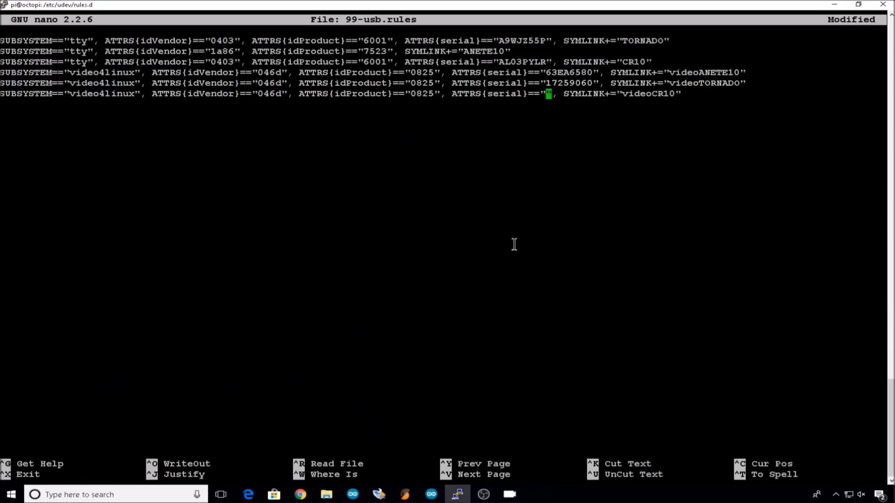
right_click(578, 196)
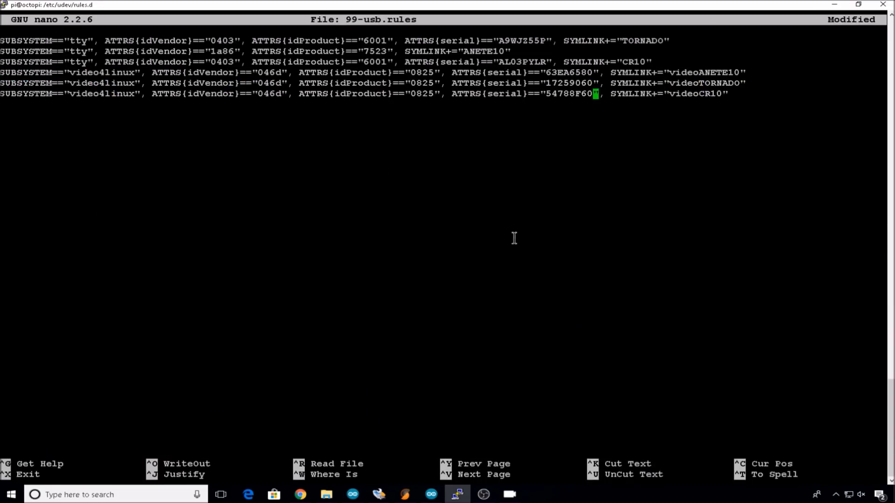
key(ctrl+x)
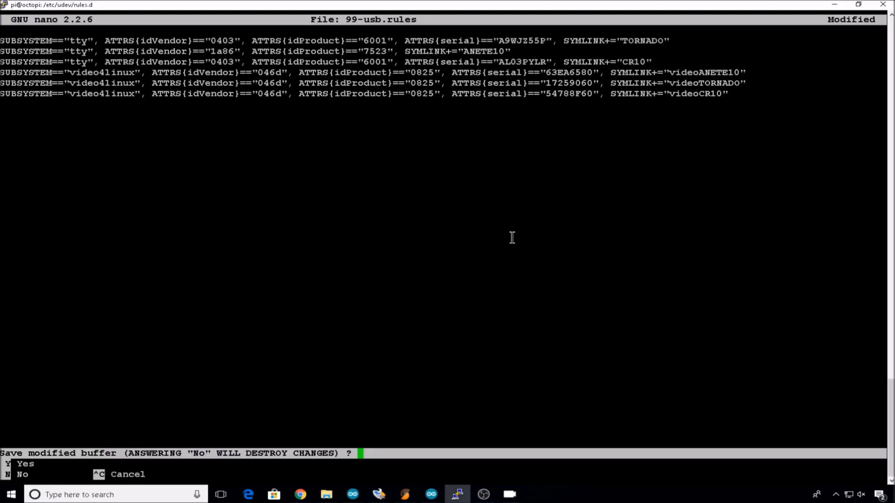
Step: Save 99-usb.rules and reboot the Pi with sudo reboot now
key(y)
key(Return)
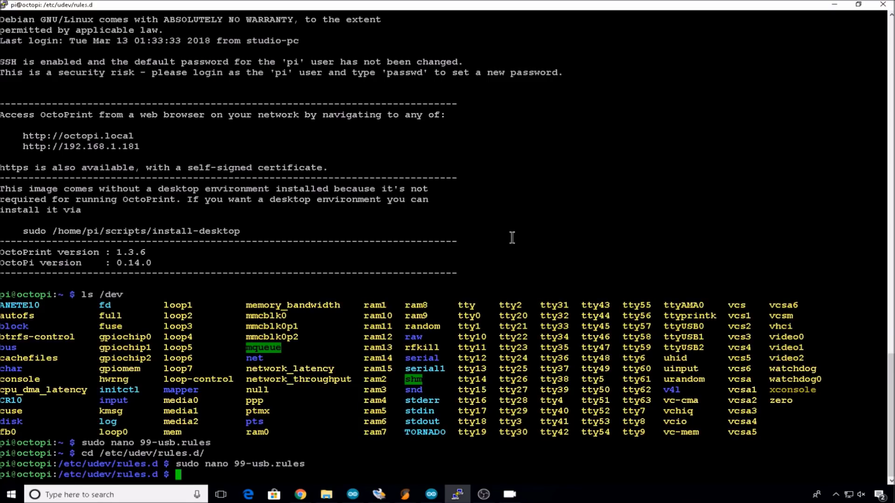
text(sudo reboot n)
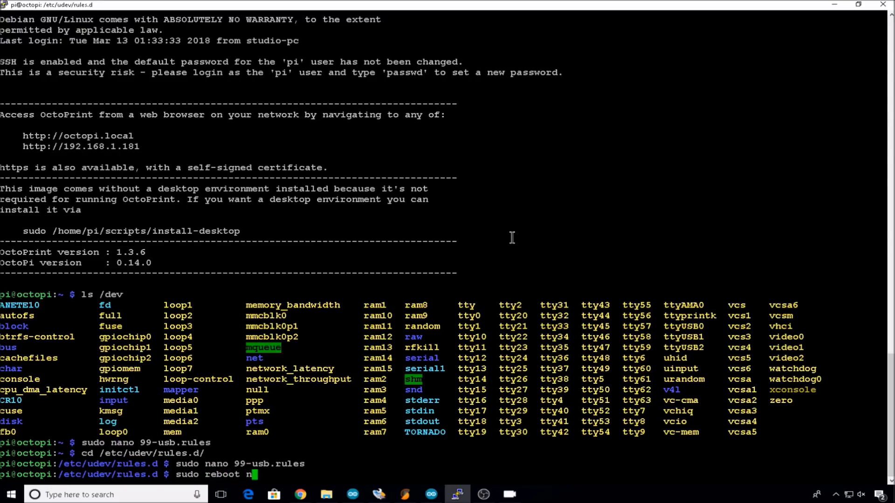
text(ow)
key(Return)
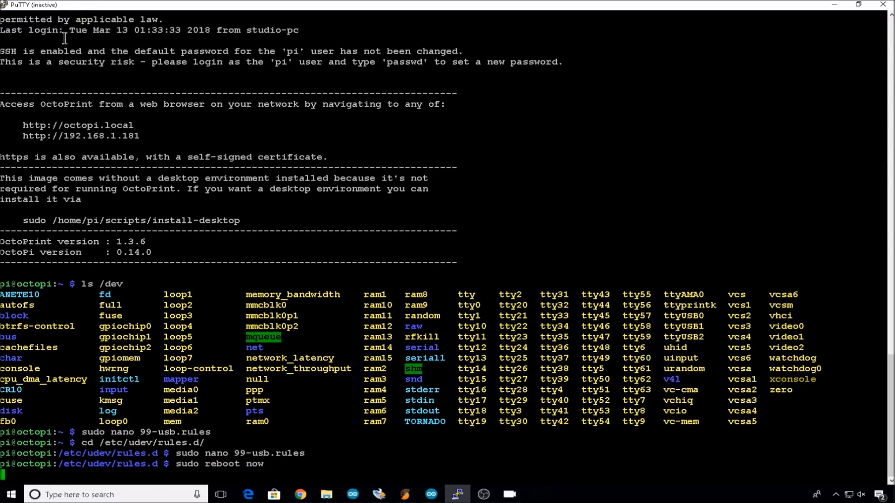
Step: Restart the PuTTY session and log back in as pi
click(5, 6)
click(78, 109)
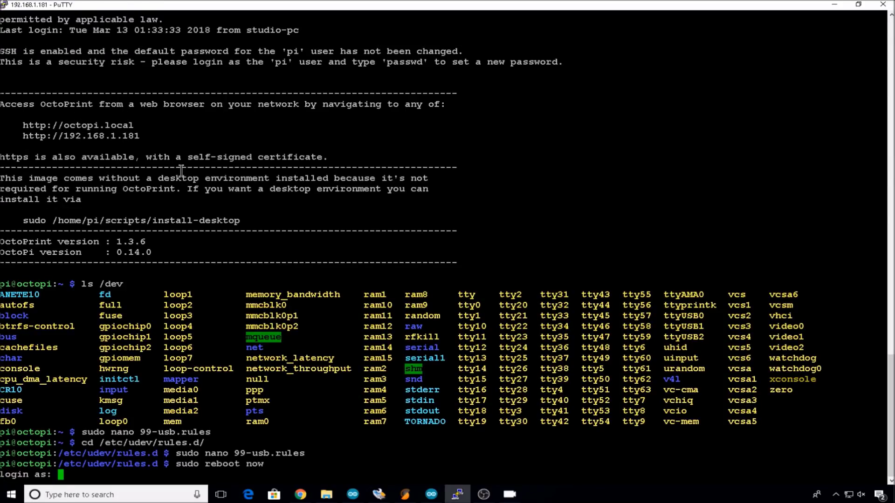
text(pi)
key(Return)
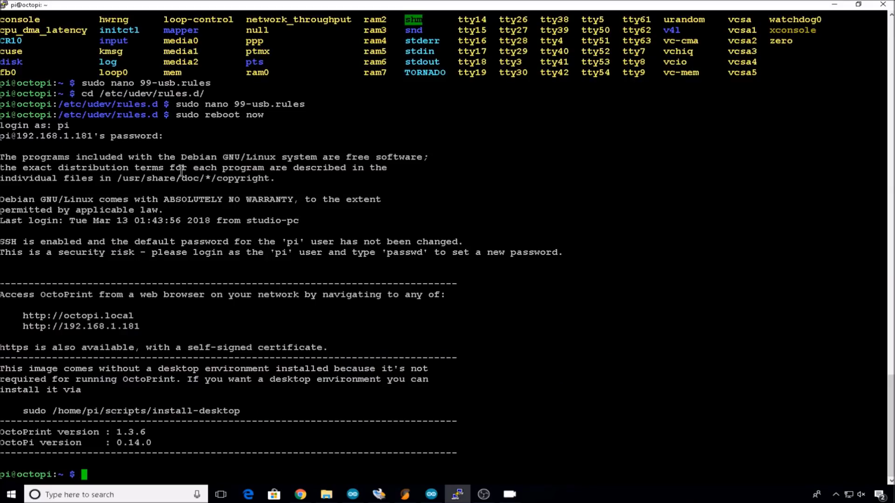
text(ls /dev)
Step: List /dev to confirm the video symlinks, then list the files in /root/bin
key(Return)
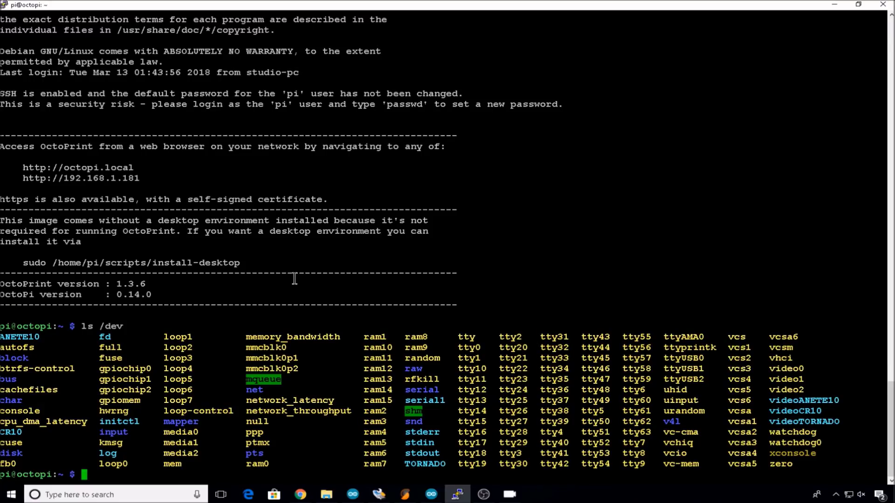
text(cd /root/bin/)
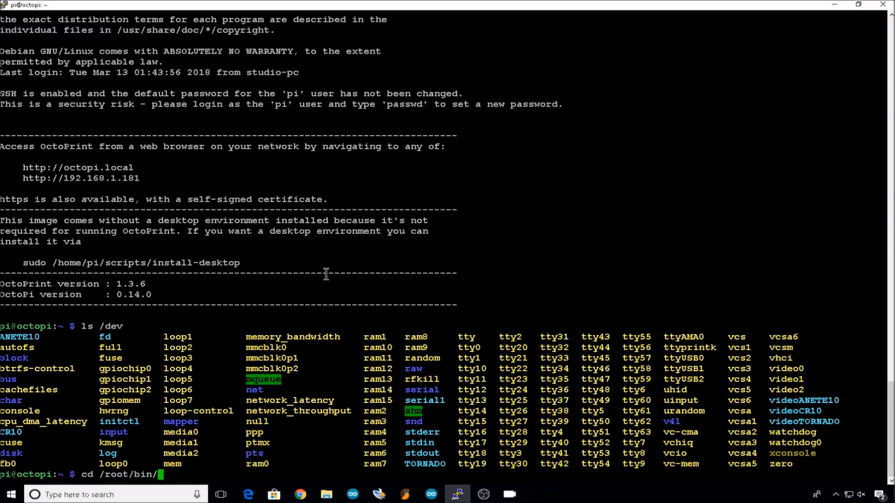
key(Return)
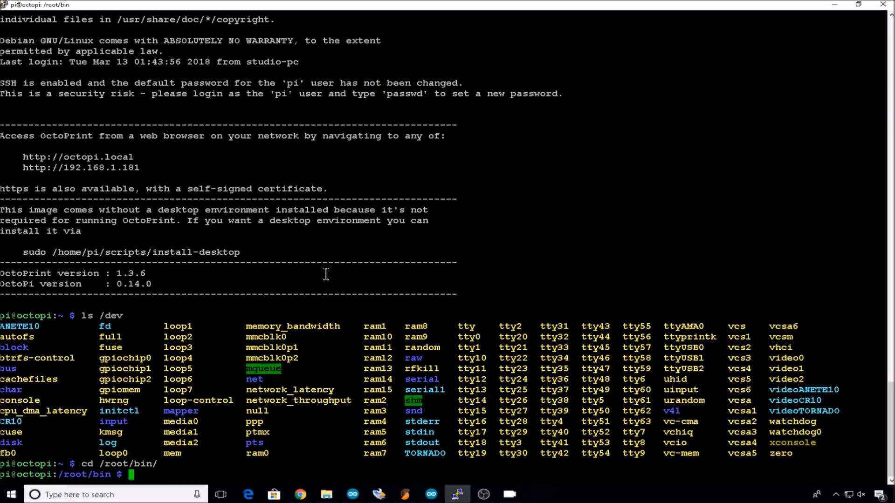
text(ls)
key(Return)
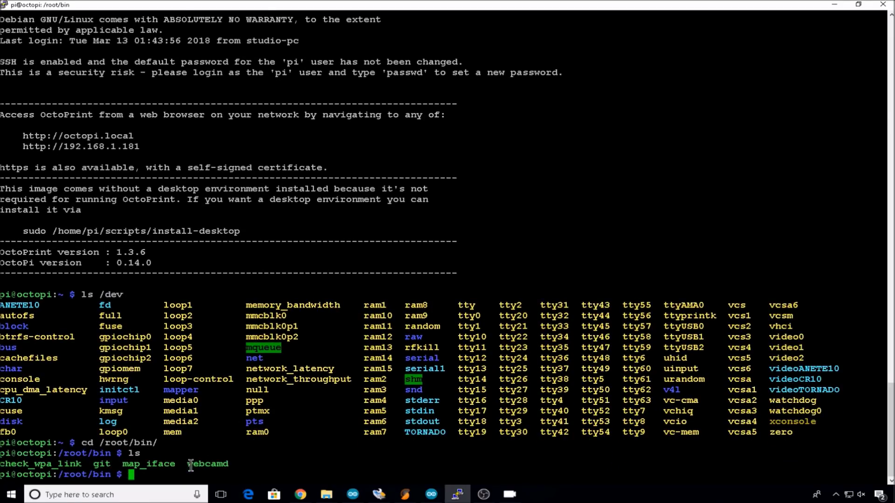
drag(188, 464, 229, 466)
click(246, 358)
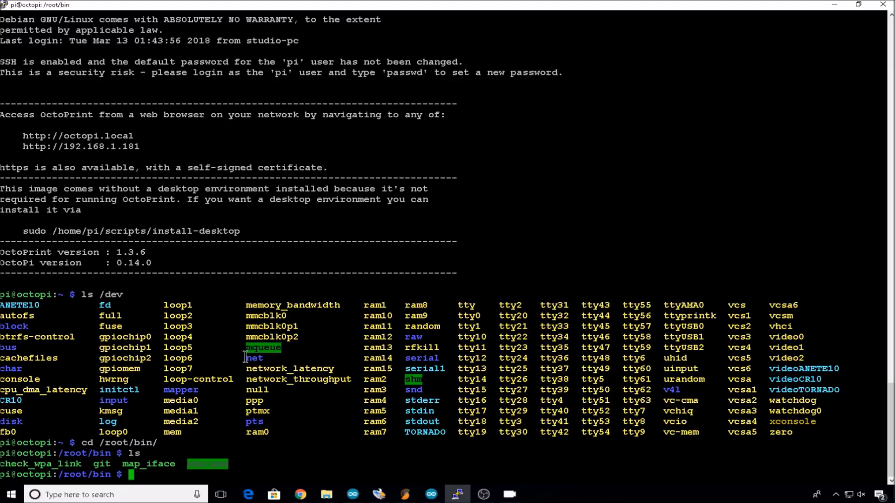
Step: Copy webcamd to webcamd2 and webcamd3 with sudo cp
text(sudo cp wed)
key(BackSpace)
key(Tab)
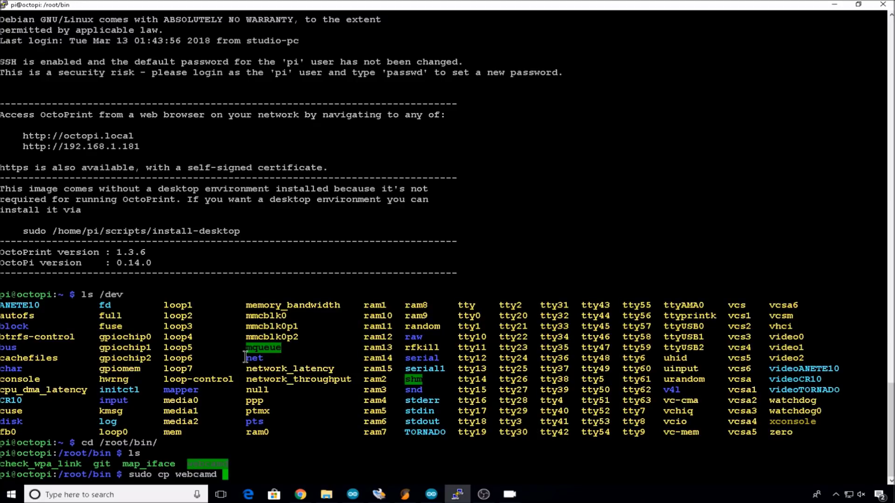
text(webcamd2)
key(Return)
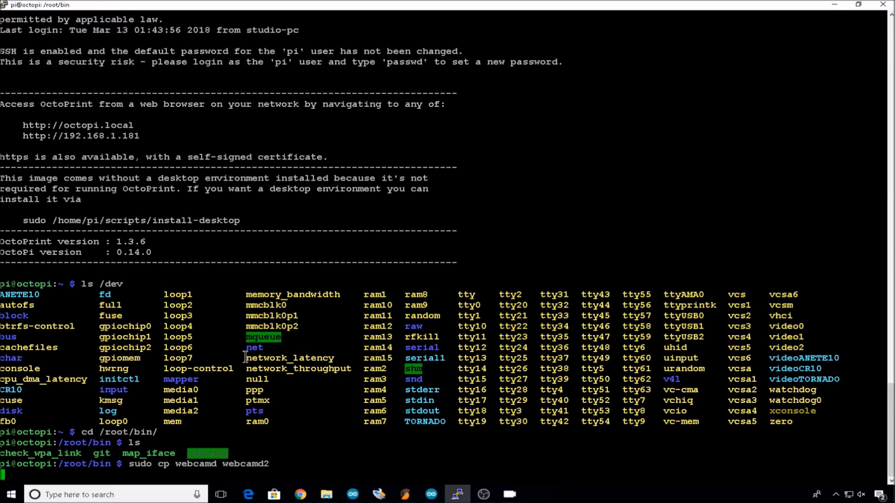
key(Up)
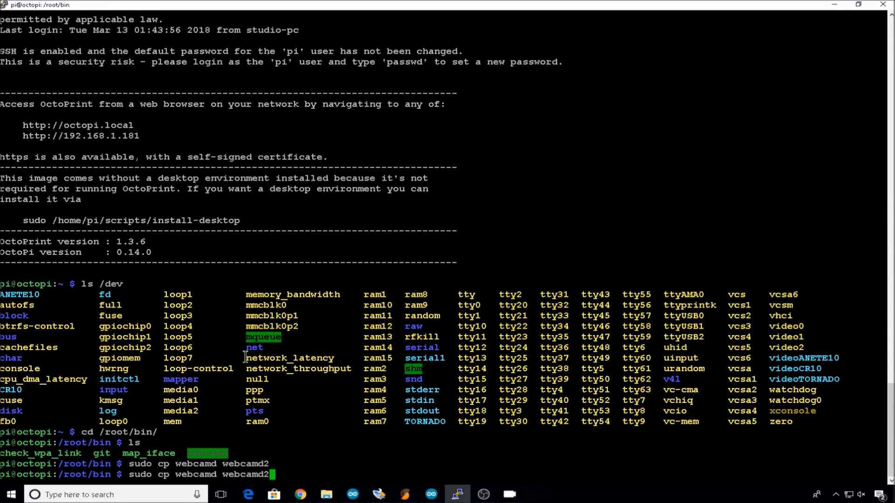
key(BackSpace)
text(3)
key(Return)
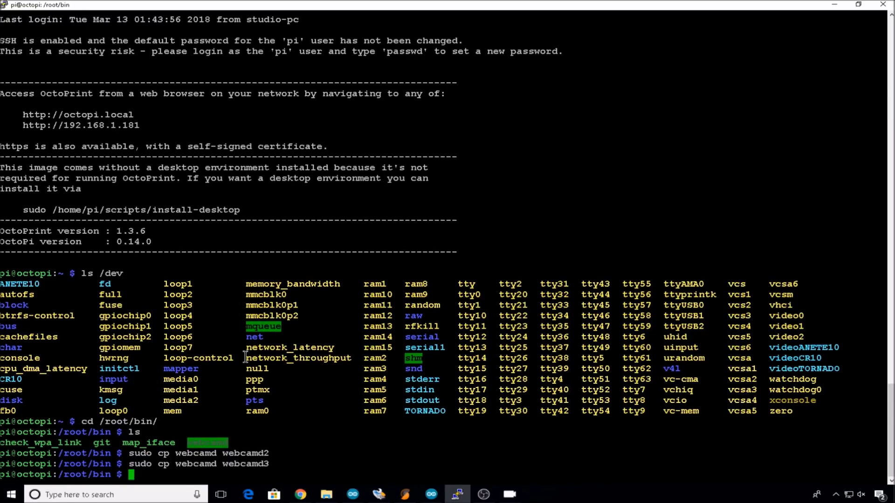
Step: Open webcamd in nano and add -d /dev/videoANETE10 to camera_usb_options
text(sudo nano w)
key(Tab)
key(Right)
key(Right)
key(Right)
key(Right)
key(Right)
key(Right)
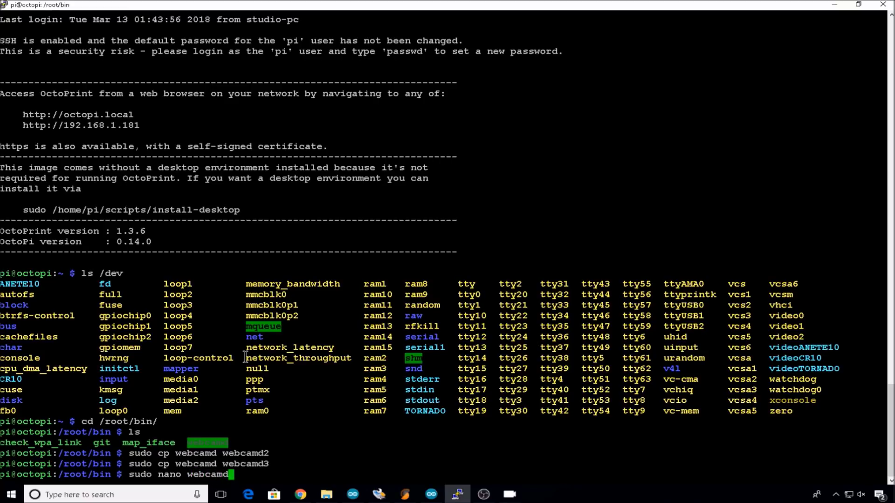
key(Return)
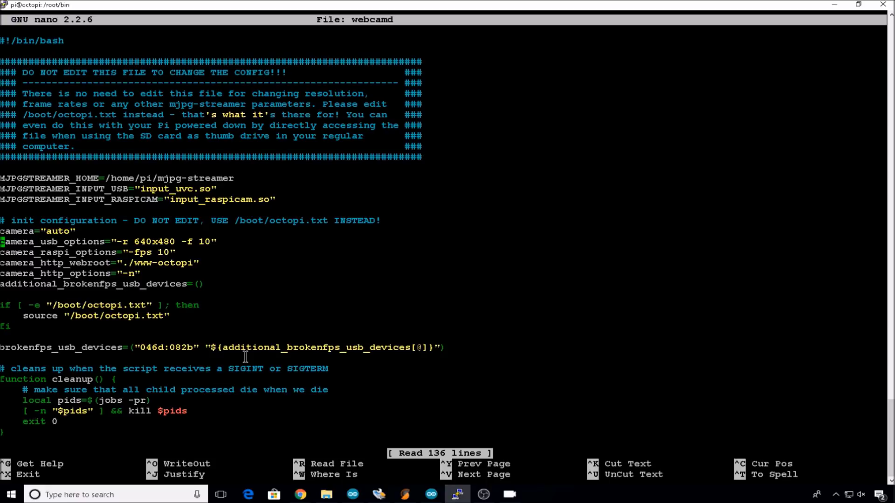
key(Right)
key(Right)
key(Right)
key(Right)
key(Right)
key(Right)
key(Right)
key(Right)
key(Right)
key(Right)
key(Right)
key(Right)
key(Right)
key(Right)
key(Right)
key(Right)
key(Right)
key(Right)
key(Right)
key(Right)
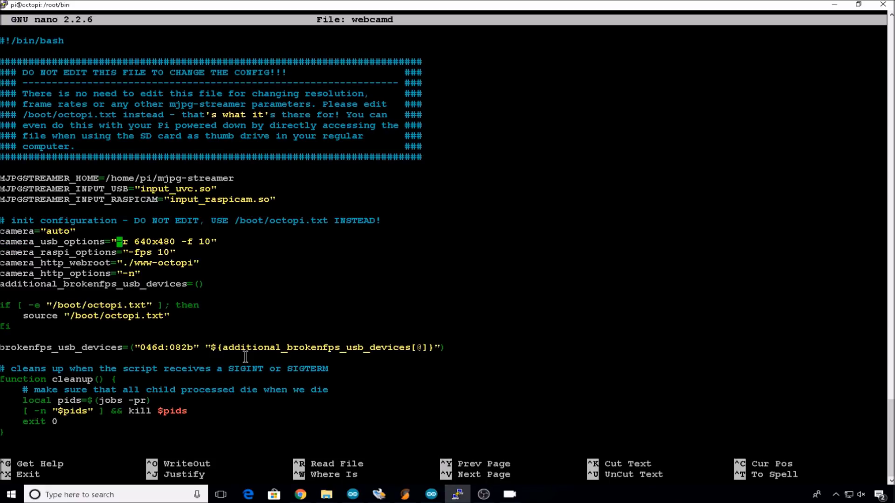
right_click(225, 379)
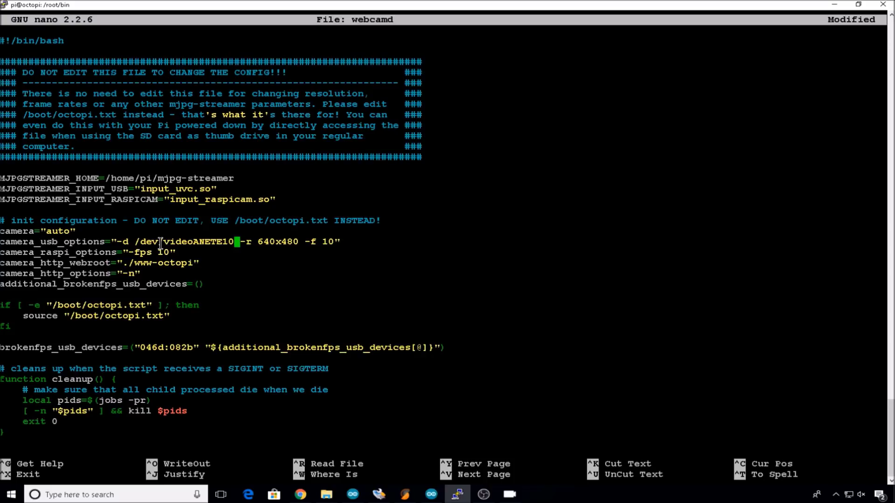
Step: Replace -n with -p 8080 in camera_http_options and save webcamd
key(Down)
key(Down)
key(Down)
key(Left)
key(BackSpace)
key(BackSpace)
text(-p 8080)
key(ctrl+x)
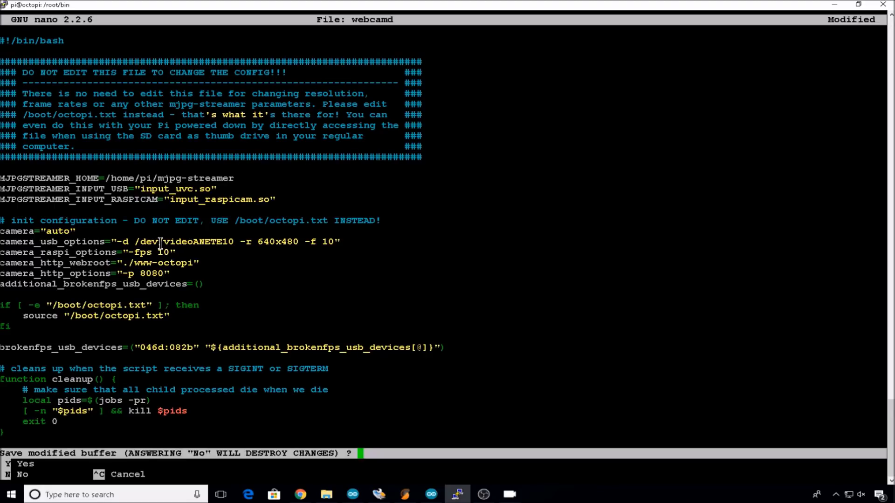
key(y)
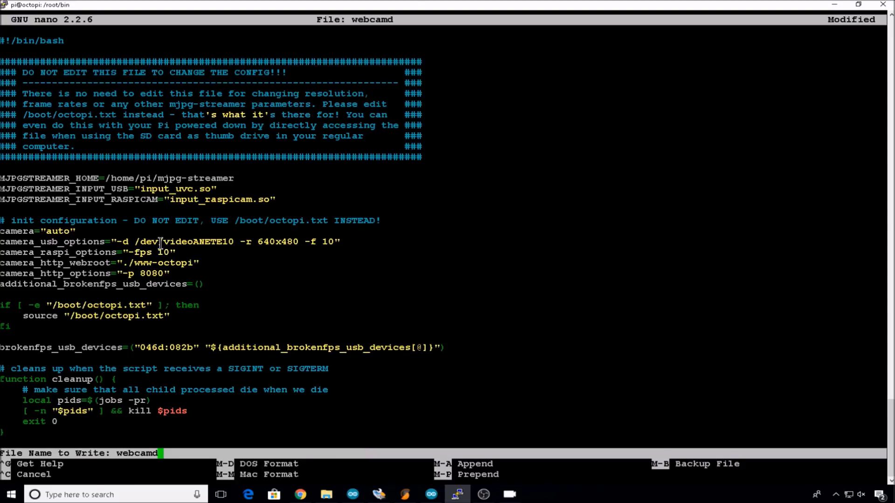
key(Return)
Step: Open webcamd2 in nano and add -d /dev/videoTORNADO to camera_usb_options
key(Up)
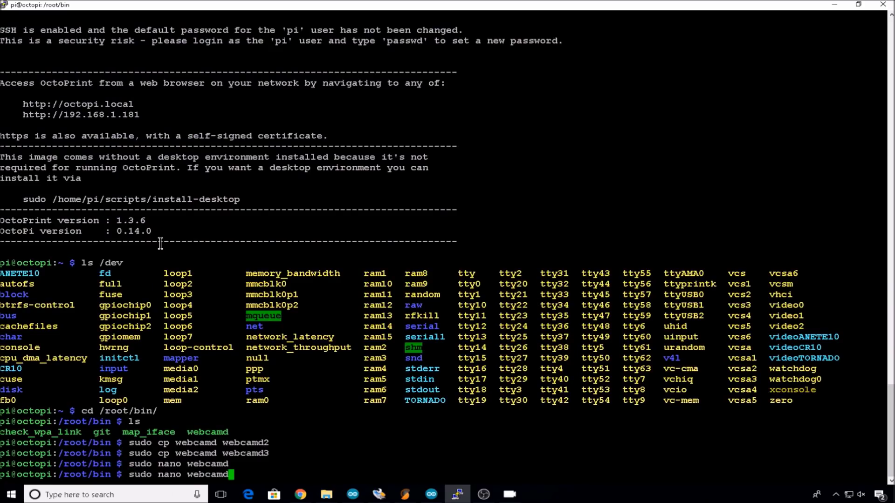
text(2)
key(Return)
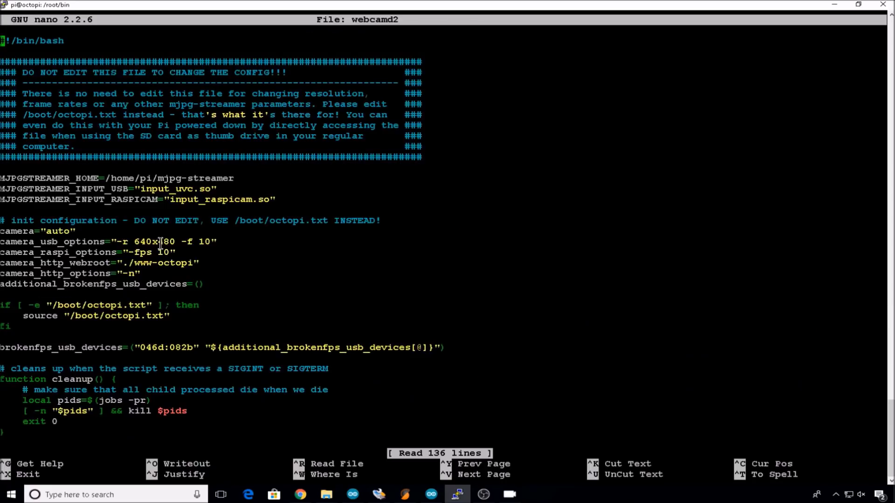
key(Right)
key(Right)
key(Right)
key(Right)
key(Right)
key(Right)
key(Right)
key(Right)
key(Right)
key(Right)
key(Right)
key(Right)
key(Right)
key(Right)
key(Right)
key(Right)
key(Right)
key(Right)
key(Right)
key(Right)
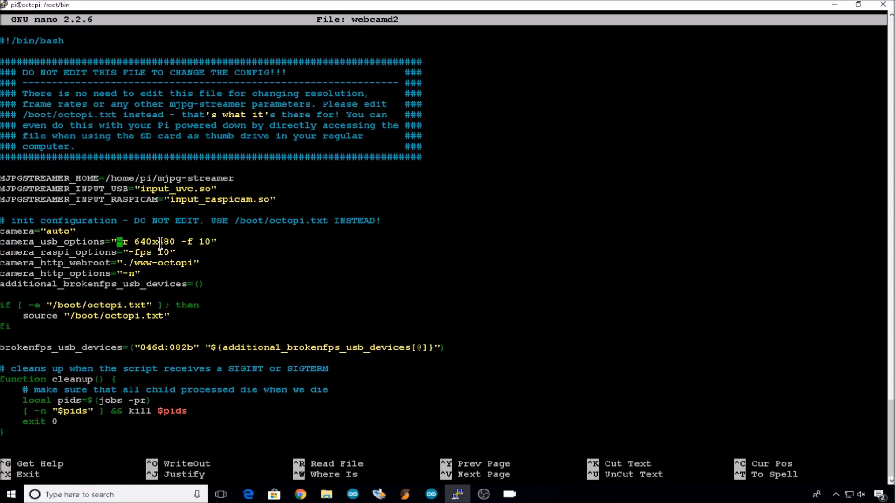
key(Left)
key(Left)
key(Left)
key(Left)
key(Left)
key(Left)
right_click(271, 302)
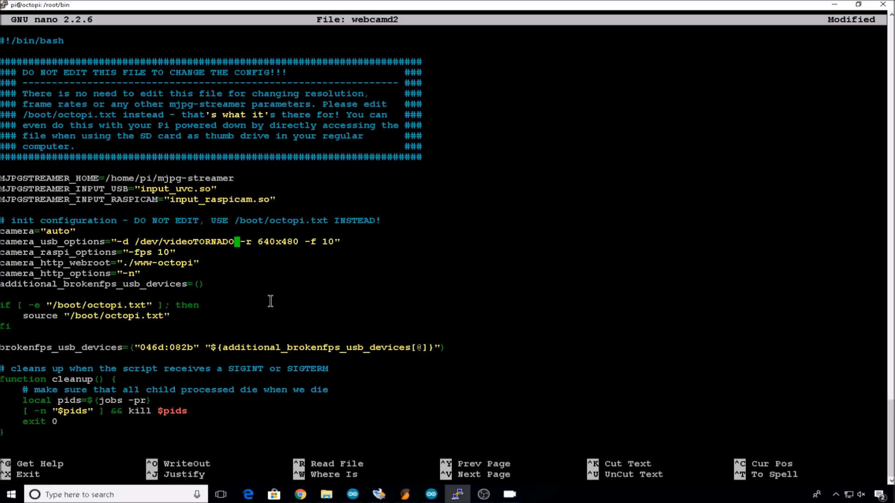
Step: Replace -n with -p 8081 in camera_http_options and save webcamd2
key(Down)
key(Down)
key(Down)
key(Left)
key(BackSpace)
key(BackSpace)
text(-p 8081)
key(ctrl+x)
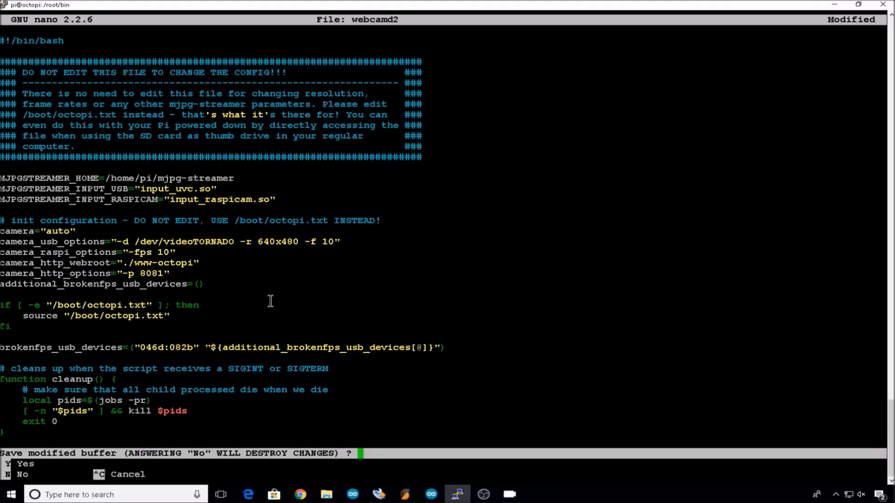
key(y)
key(Return)
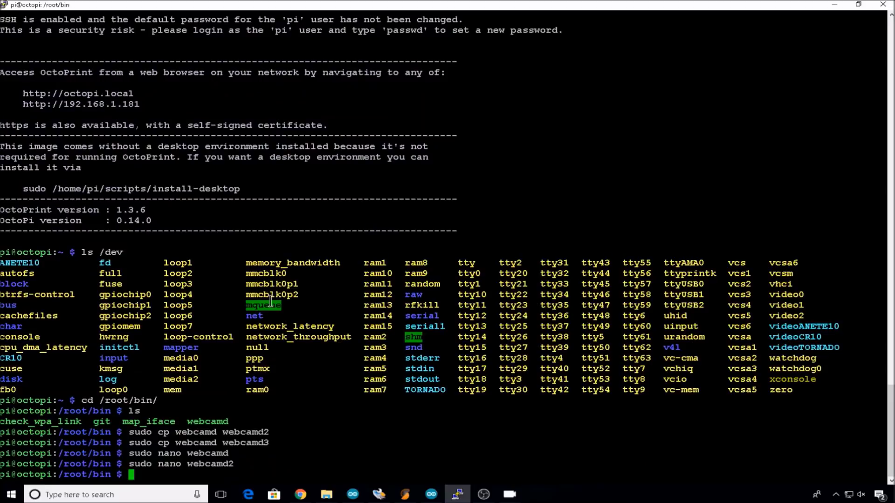
key(Up)
key(BackSpace)
Step: Open webcamd3 in nano and add -d /dev/videoCR10 to camera_usb_options
text(3)
key(Return)
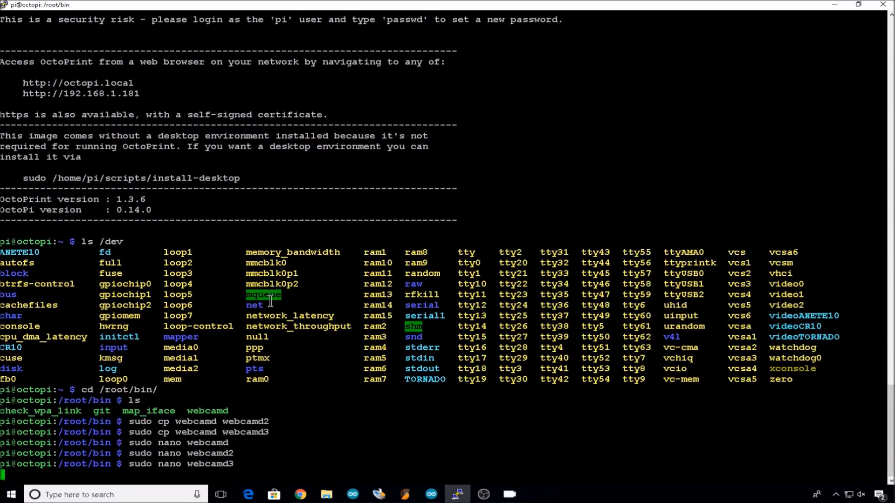
key(Right)
key(Right)
key(Right)
key(Right)
key(Right)
key(Right)
key(Right)
key(Right)
key(Right)
key(Right)
key(Right)
key(Right)
key(Right)
key(Right)
key(Right)
key(Right)
key(Right)
key(Right)
key(Right)
key(Right)
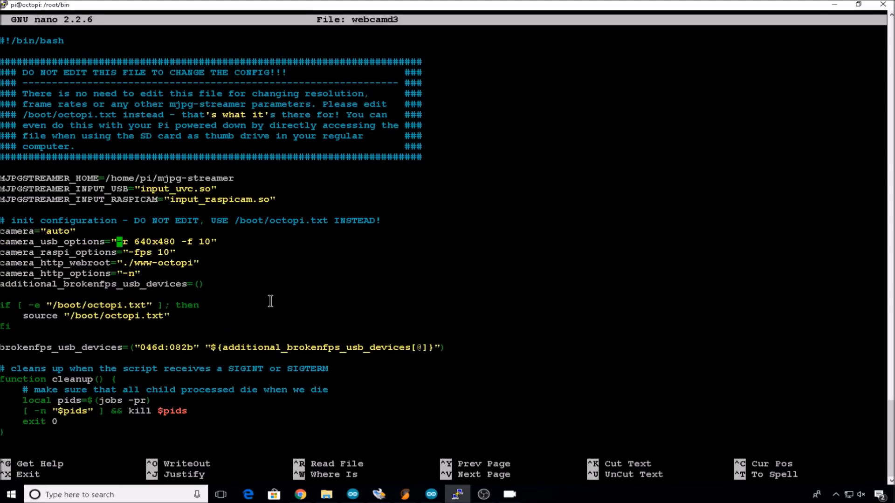
right_click(391, 269)
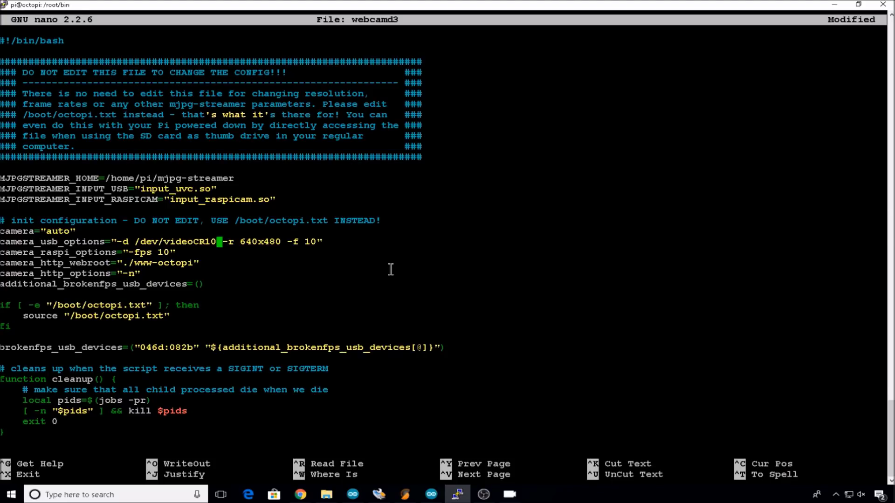
Step: Replace -n with -p 8082 in camera_http_options and save webcamd3
key(Down)
key(Down)
key(Down)
key(Left)
key(BackSpace)
key(BackSpace)
text(-p 8082)
key(ctrl+x)
key(y)
key(Return)
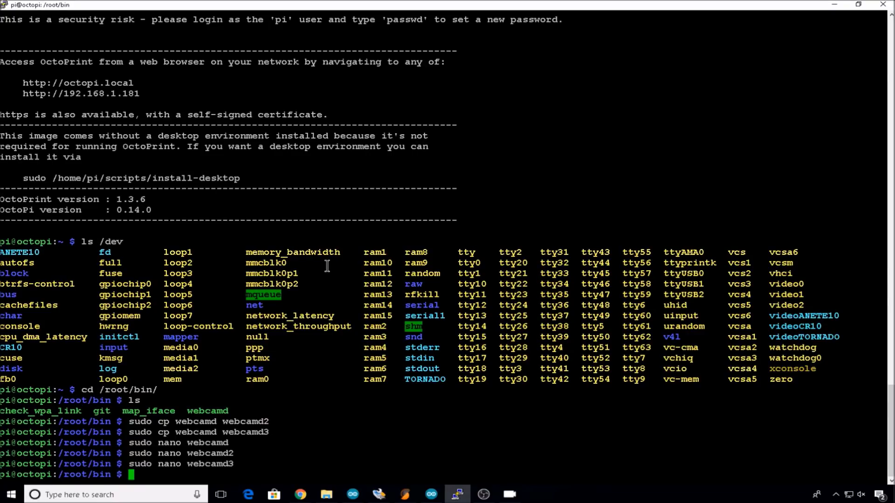
Step: Change into /etc/default and list its files to find webcamd
text(cd /etc/default/)
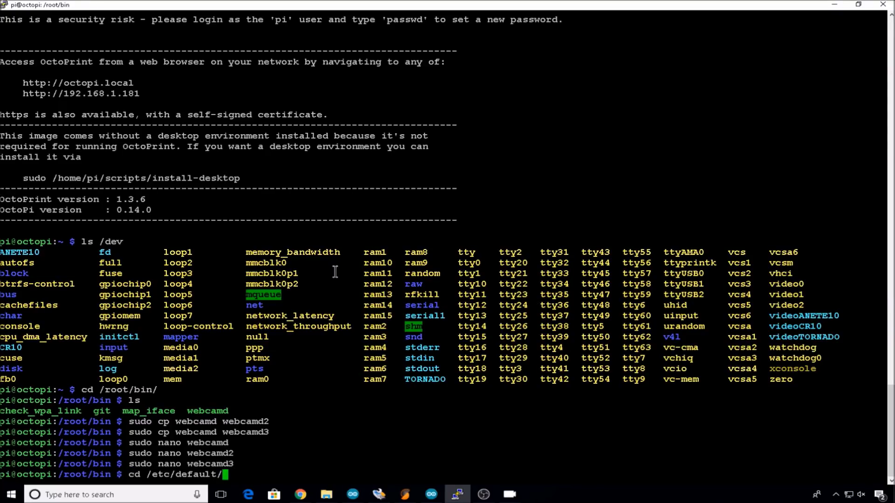
key(Return)
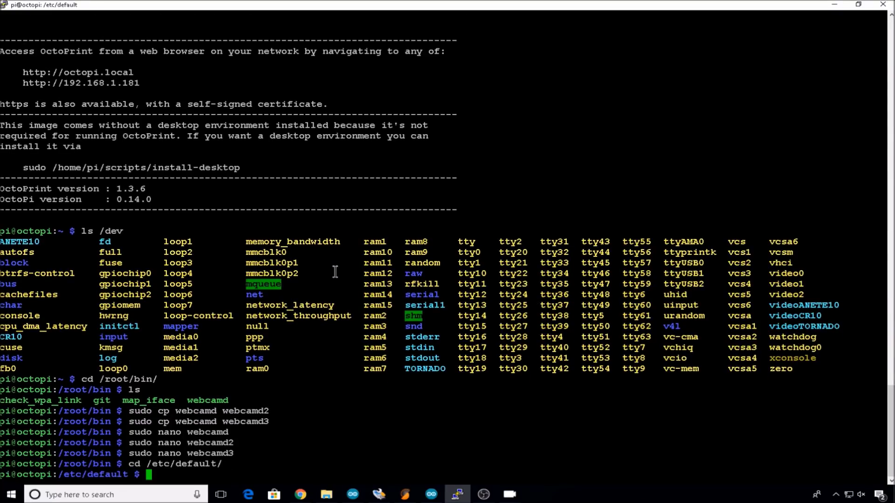
text(ls)
key(Return)
double_click(707, 464)
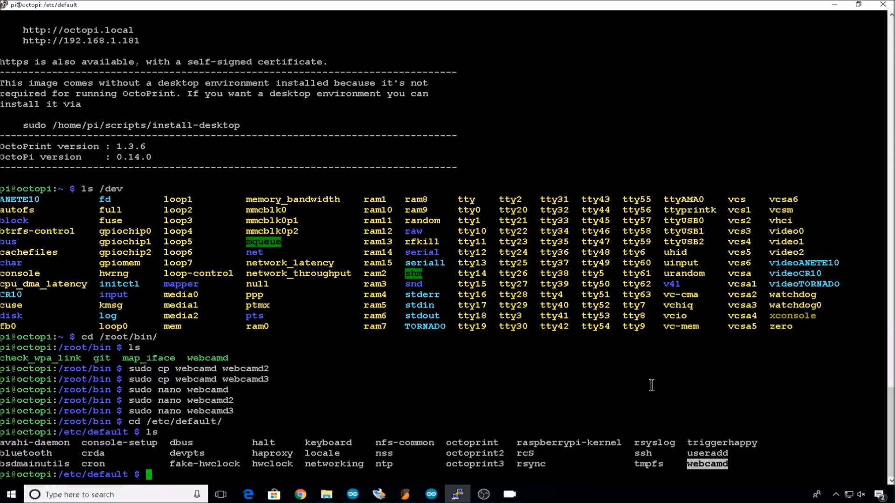
Step: Copy the webcamd file with sudo cp to webcamd2 and webcamd3
text(sudo cp web)
key(Tab)
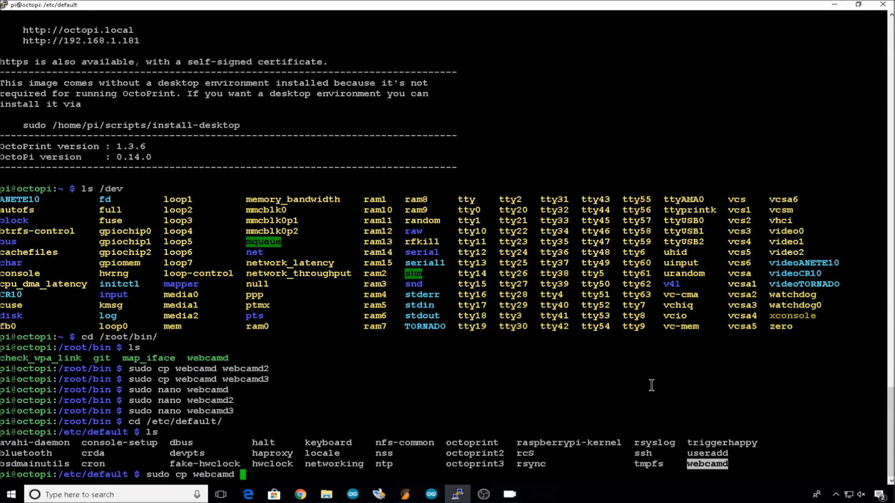
text(webcamd2)
key(Return)
key(Up)
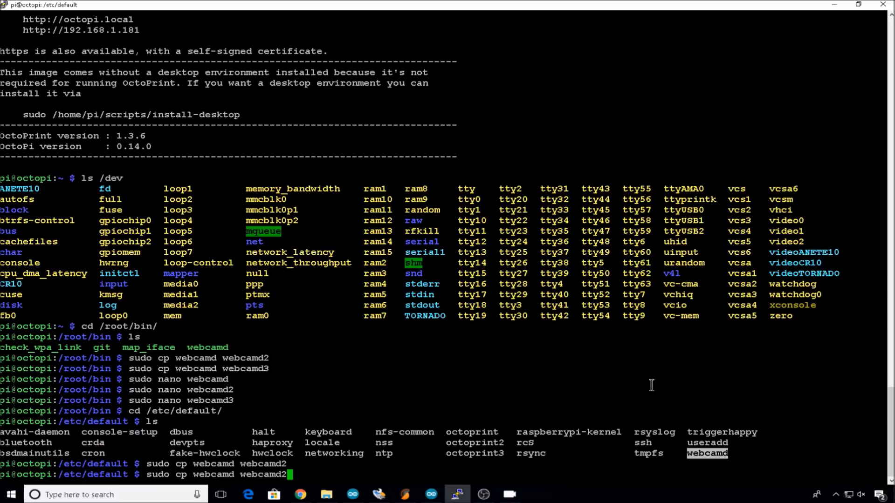
key(BackSpace)
text(3)
key(Return)
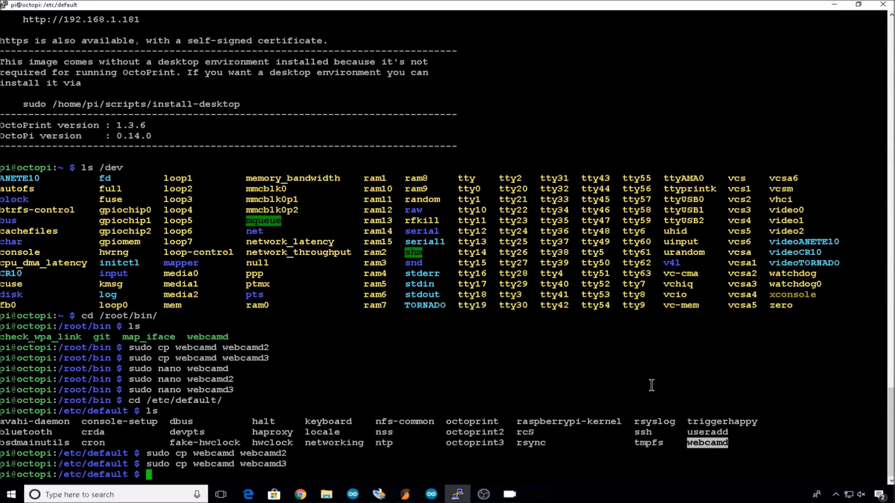
text(sudo nano webcamd)
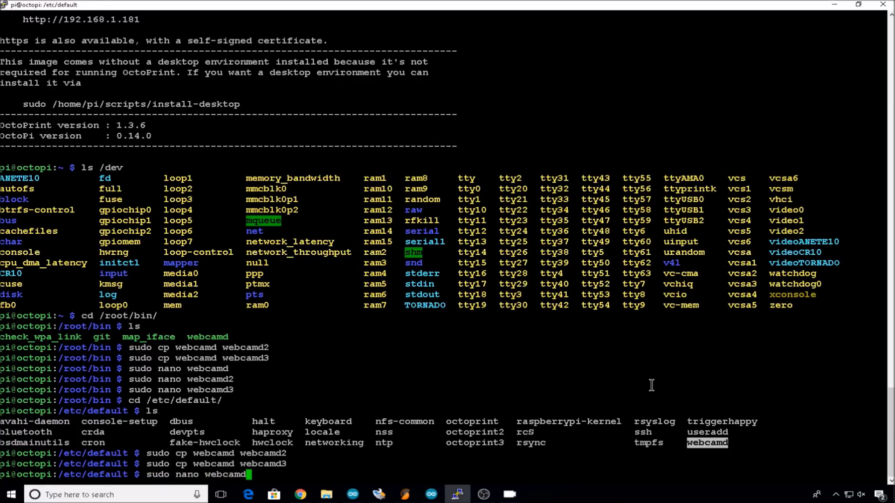
text(2)
Step: In webcamd2, append 2 to the DAEMON and LOG paths and save the file
key(Return)
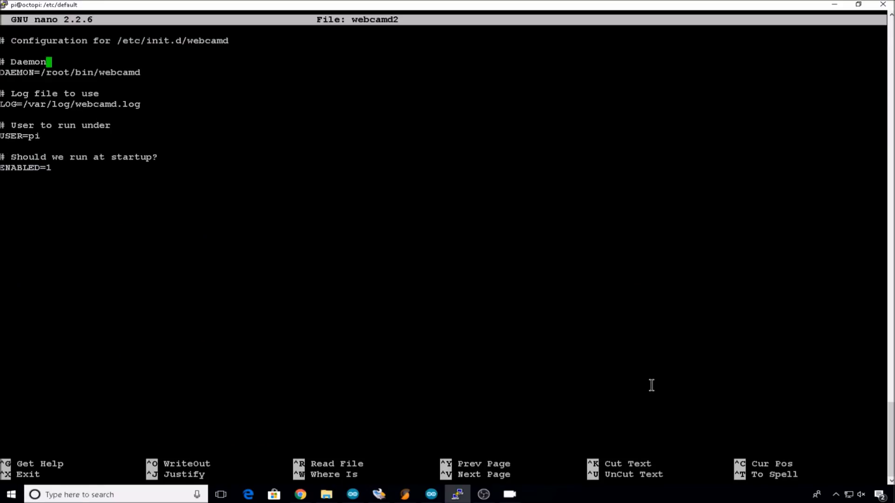
key(Down)
key(End)
text(2)
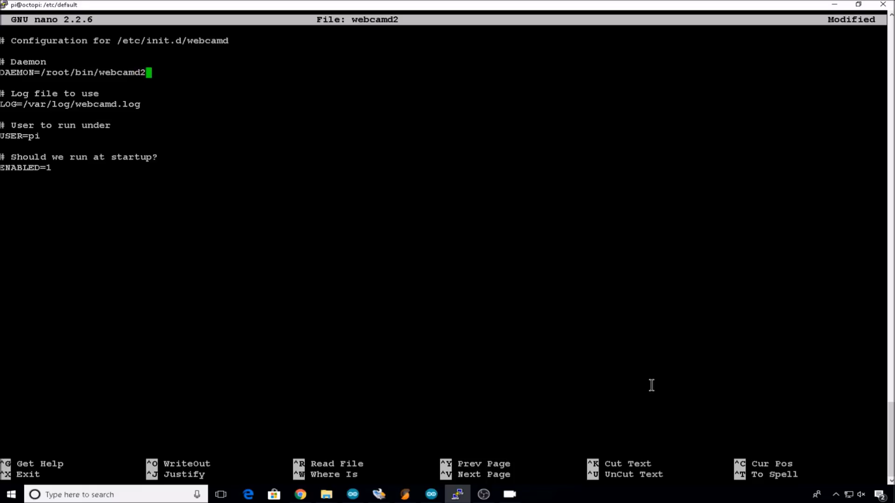
key(Down)
key(Down)
key(Down)
key(Left)
key(Left)
key(Left)
key(Left)
text(2)
key(ctrl+x)
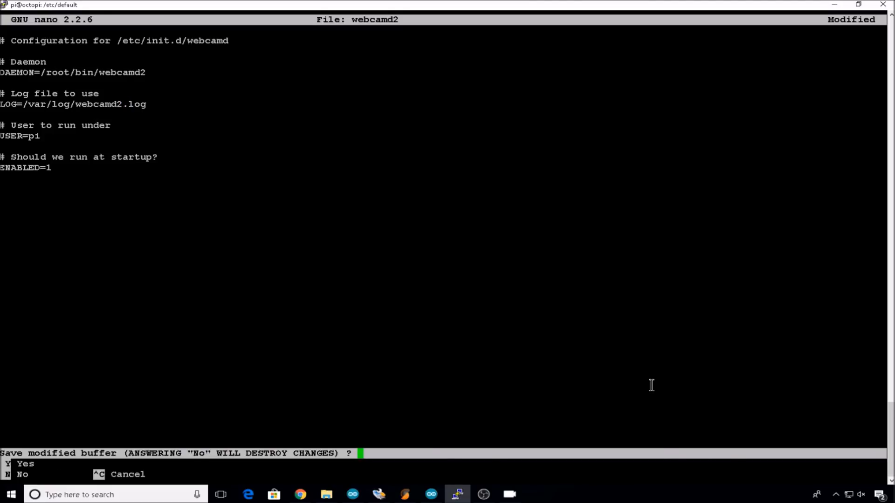
key(y)
key(Return)
Step: Make webcamd3 run /root/bin/webcamd3 and log to /var/log/webcamd3.log, then save
key(Up)
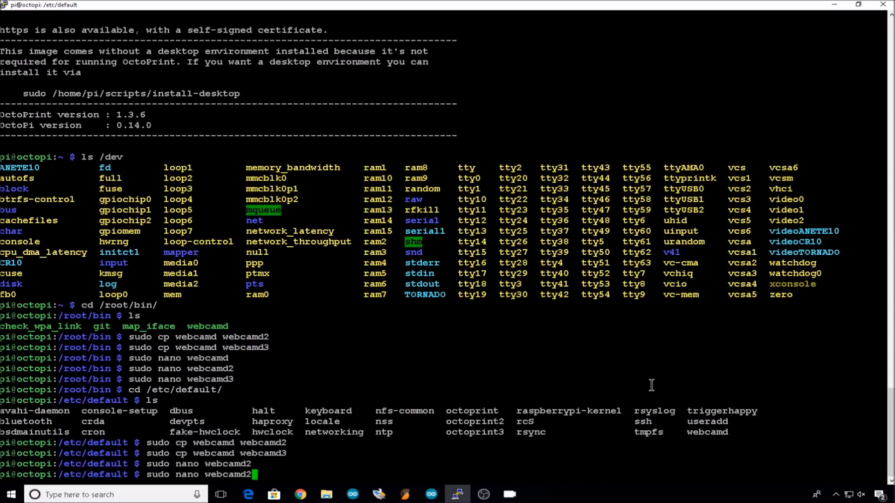
key(BackSpace)
text(3)
key(Return)
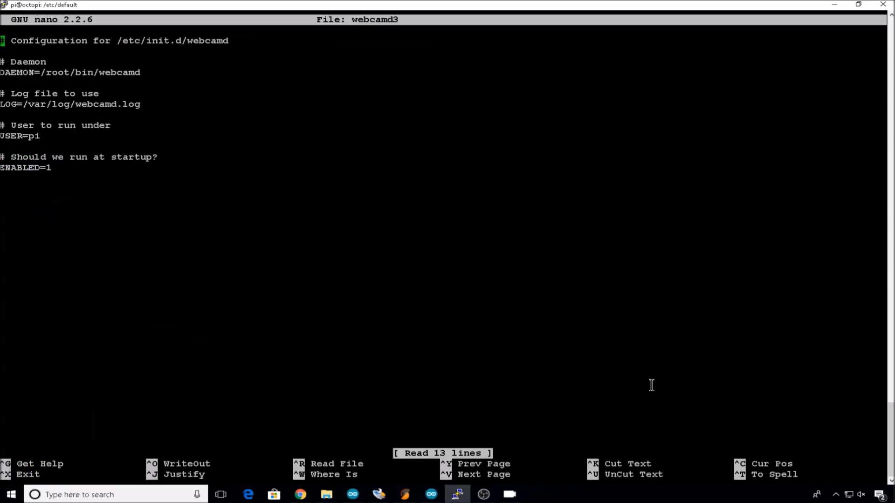
key(Down)
key(Down)
key(Down)
key(Down)
key(End)
text(3)
key(Down)
key(Down)
key(Down)
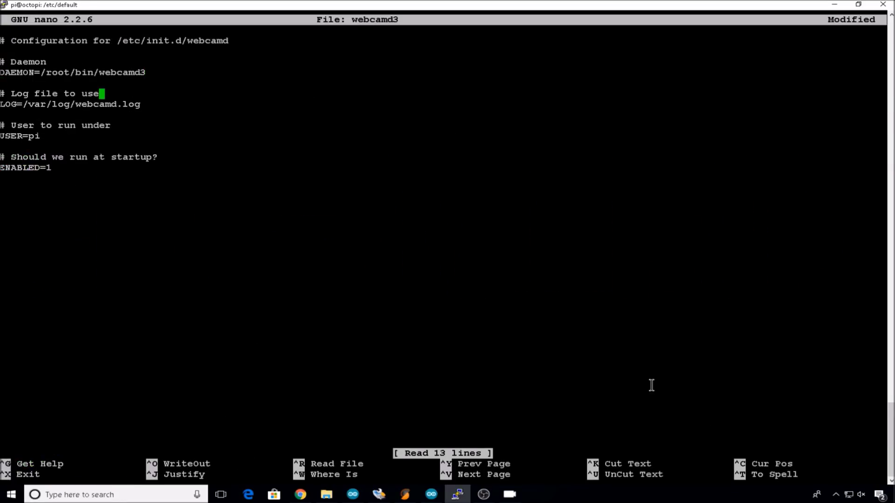
key(Left)
key(Left)
key(Left)
key(Left)
text(3)
key(ctrl+x)
key(y)
key(Return)
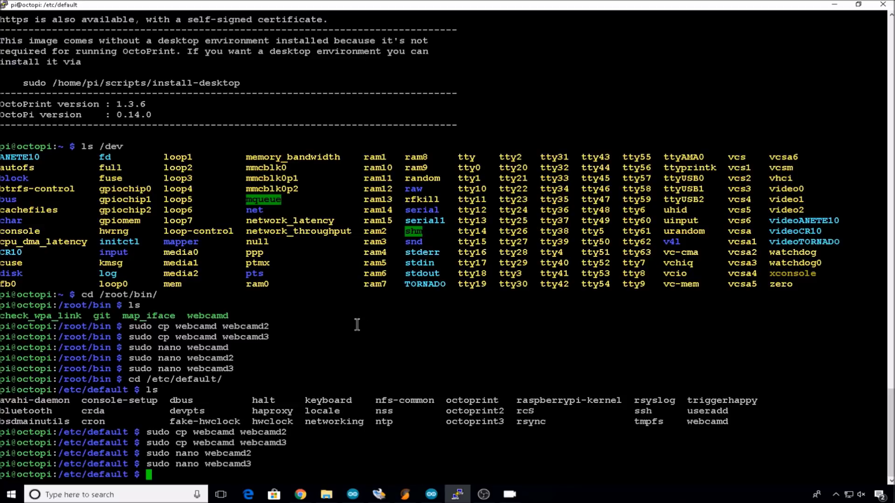
Step: Change into /etc/init.d and list the init scripts to find webcamd
text(cd /etc/init.d/)
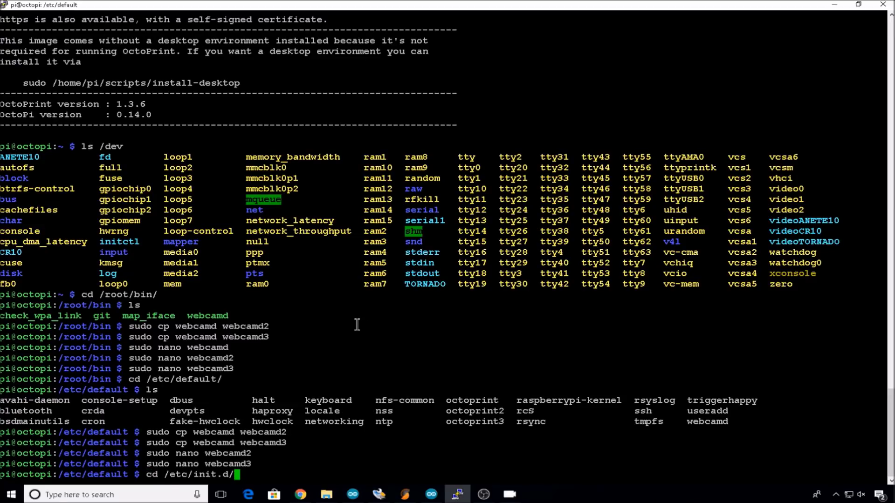
key(Return)
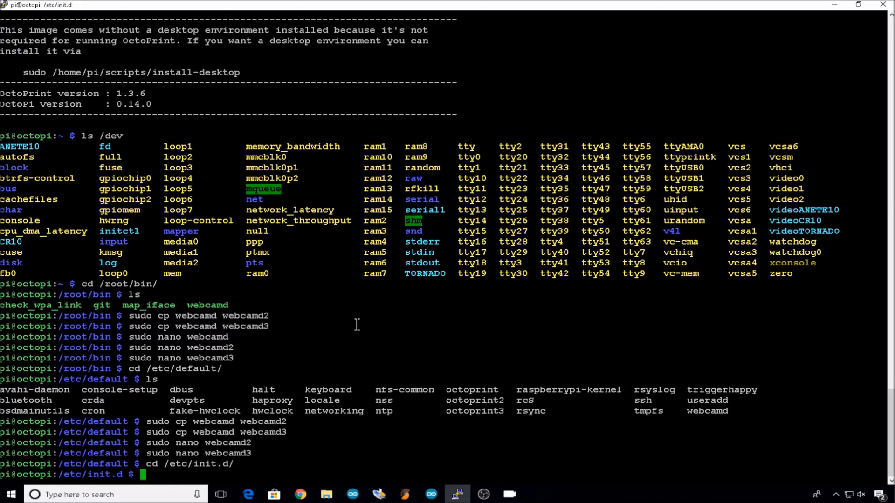
text(ls)
key(Return)
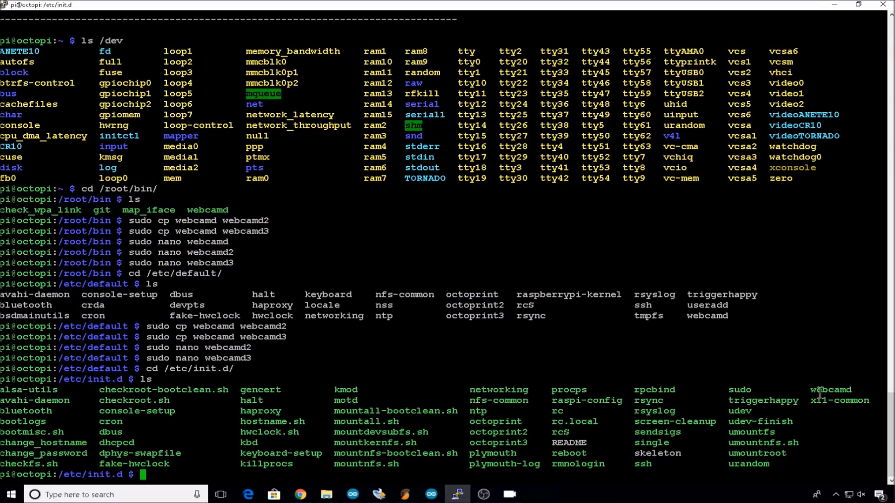
drag(809, 391, 850, 391)
Step: Copy the webcamd init script with sudo cp to webcamd2 and webcamd3
text(sudo cp web)
key(Tab)
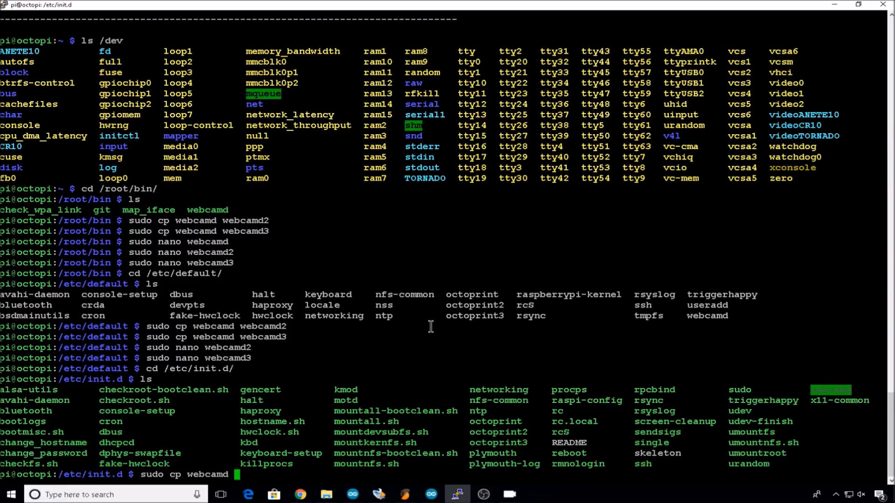
text(webc)
key(Tab)
key(BackSpace)
text(2)
key(Return)
key(Up)
key(BackSpace)
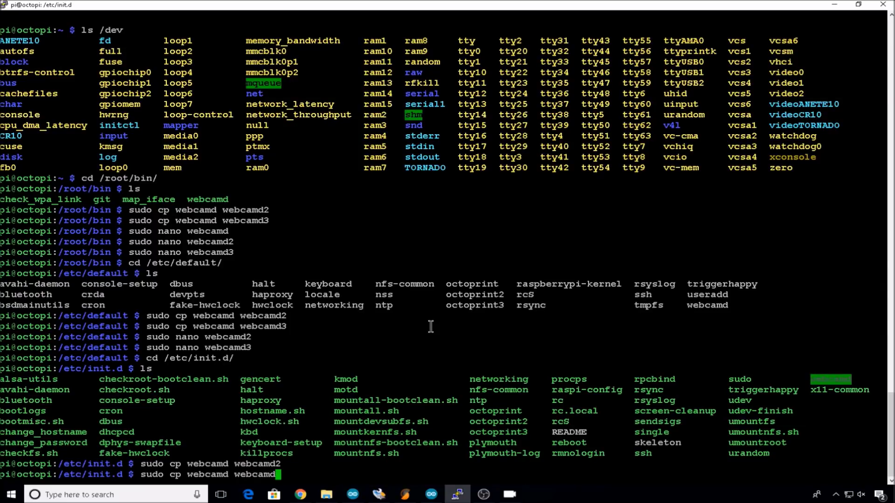
text(3)
key(Return)
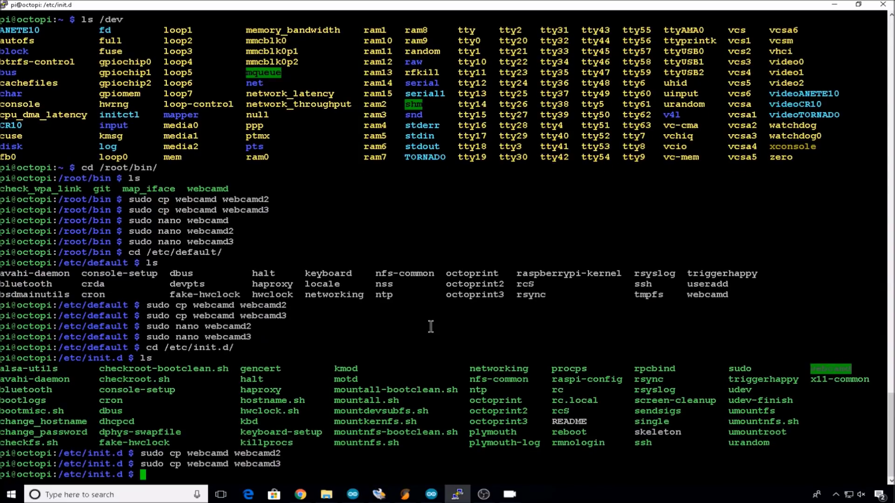
text(sudo nano webcamd2)
Step: In the webcamd2 init script, add 2 to the Provides, Short-Description and DESC entries
key(Return)
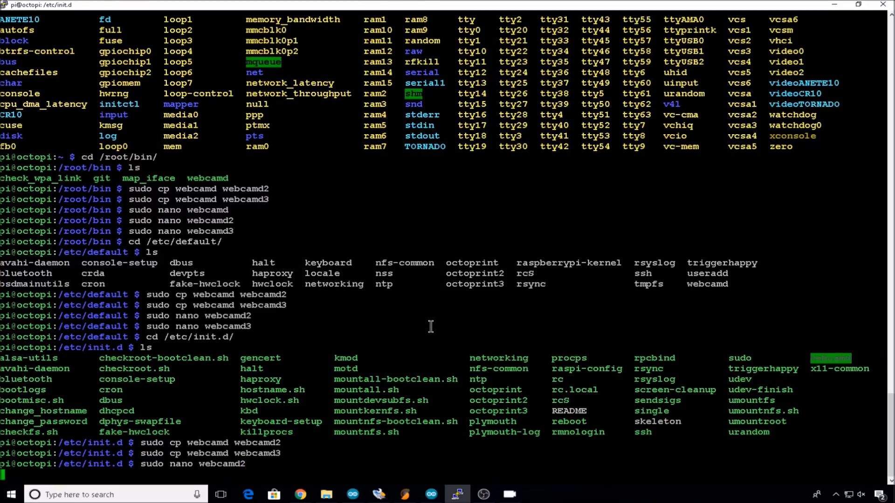
key(Down)
key(Down)
key(Down)
key(Right)
key(Right)
key(Right)
key(Right)
key(Right)
key(Right)
key(Right)
key(Right)
key(Right)
key(Right)
key(Right)
key(Right)
key(Right)
key(Right)
key(Right)
key(Right)
key(Right)
key(Right)
key(Right)
key(Right)
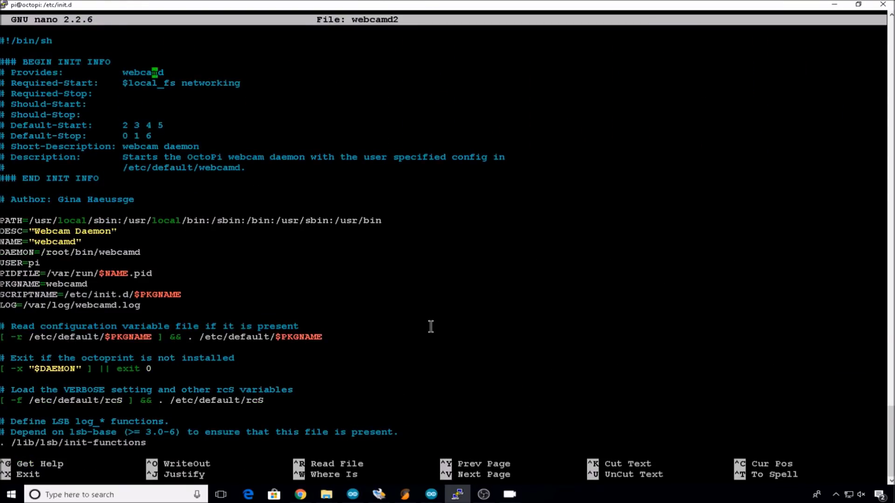
key(Right)
key(Right)
text(2)
key(Down)
key(Down)
key(Down)
key(Down)
key(Down)
key(Down)
key(Down)
key(Left)
text(2)
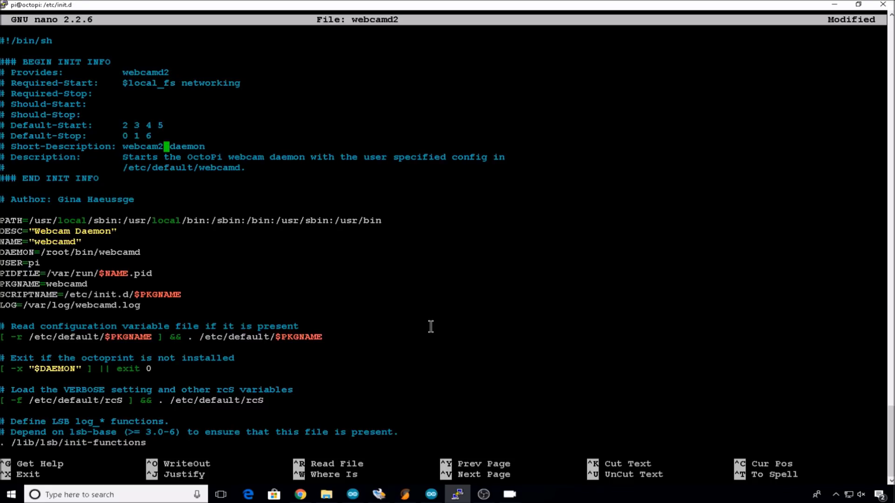
key(Down)
key(Down)
key(Down)
key(Down)
key(Down)
key(Down)
key(Down)
key(Down)
key(Left)
key(Left)
key(Left)
key(Left)
key(Left)
text(2)
Step: Change NAME, DAEMON, PKGNAME and LOG to webcamd2 and save the script
key(Down)
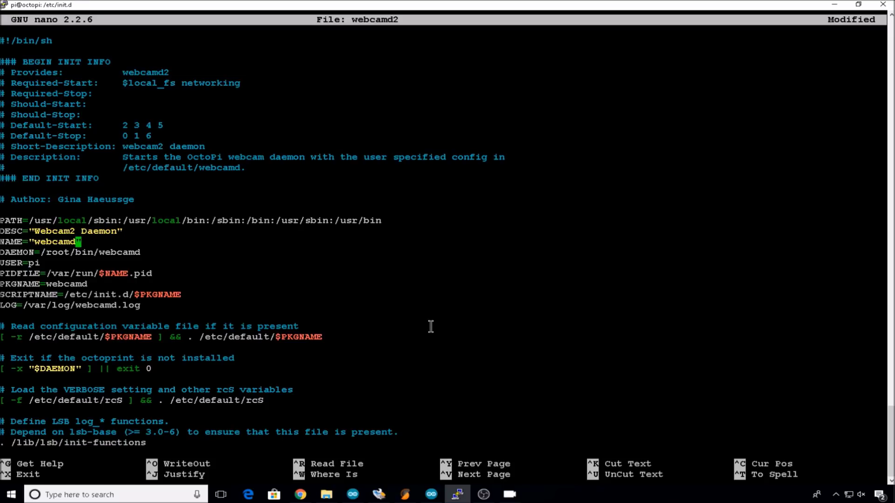
text(2)
key(Down)
key(Right)
key(Right)
key(Right)
key(Right)
key(Right)
key(Right)
key(Right)
key(Right)
key(Right)
key(Right)
text(2)
key(Down)
key(Down)
key(Down)
text(2)
key(Down)
key(Down)
key(Down)
key(Down)
key(Up)
key(Up)
key(Right)
key(Right)
key(Right)
key(Right)
text(2)
key(ctrl+x)
key(y)
key(Return)
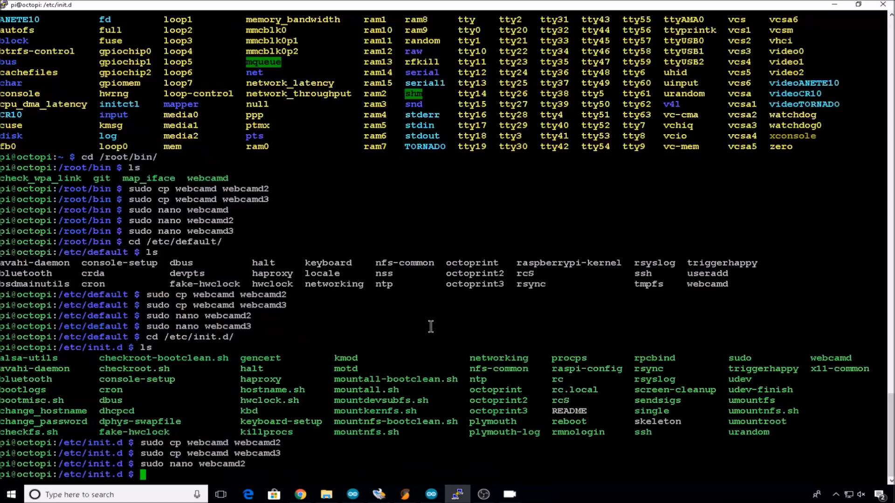
key(Up)
Step: Edit the webcamd3 init script, adding 3 to the Provides, Short-Description and DESC entries
key(BackSpace)
text(3)
key(Return)
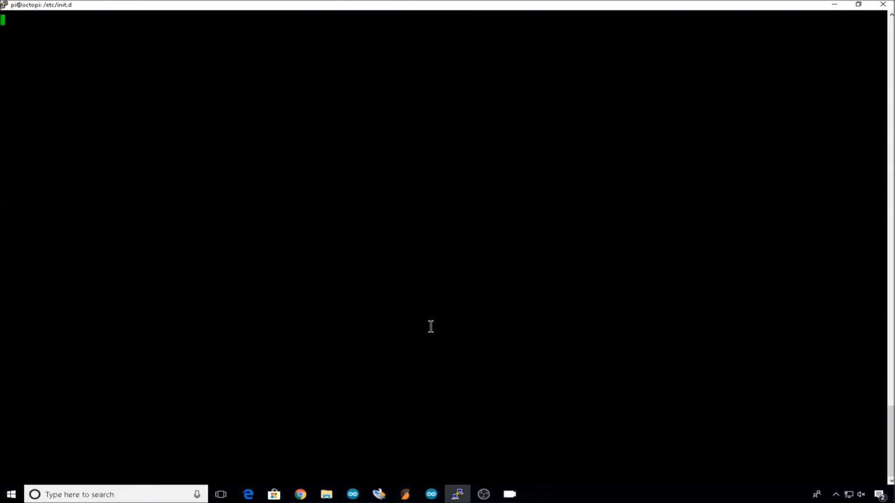
key(Down)
key(Down)
key(Down)
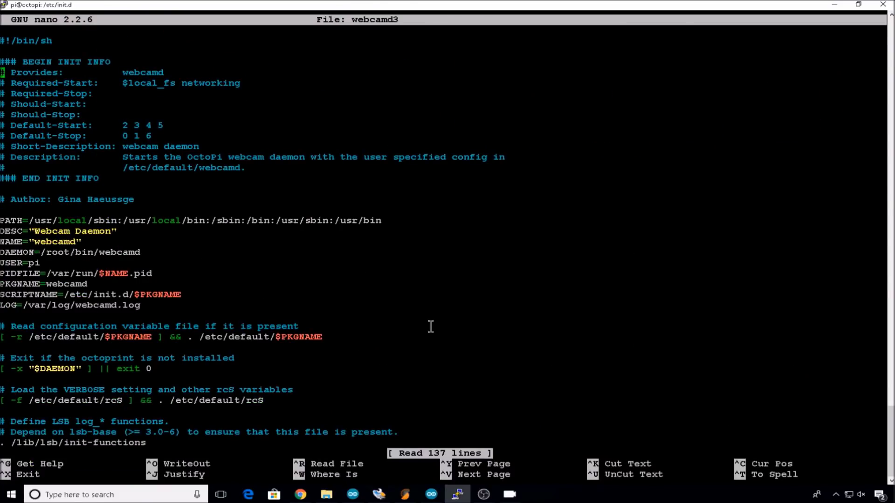
key(Right)
key(Right)
key(Right)
key(Right)
key(Right)
key(Right)
key(Right)
key(Right)
key(Right)
key(Right)
key(Right)
key(Right)
key(Right)
key(Right)
key(Right)
key(Right)
key(Right)
key(Right)
key(Right)
key(Right)
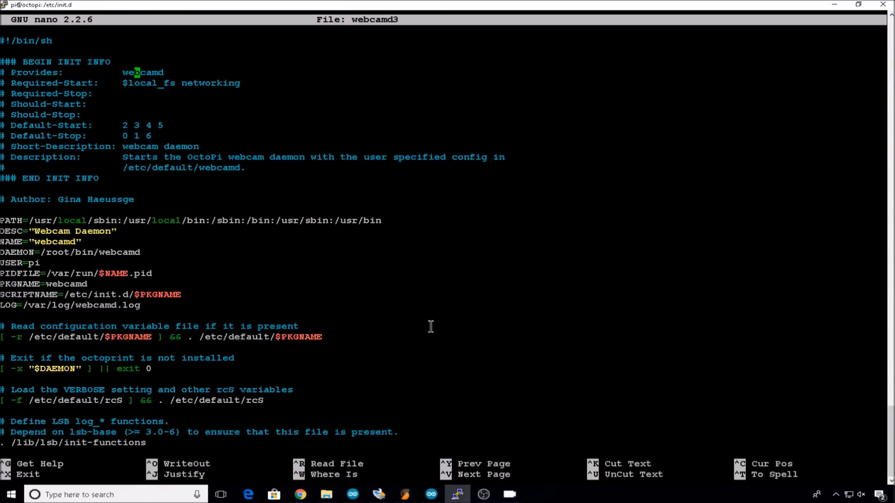
key(Right)
key(Right)
key(Right)
key(Right)
text(3)
key(Down)
key(Down)
key(Down)
key(Down)
key(Down)
key(Down)
key(Down)
text(3)
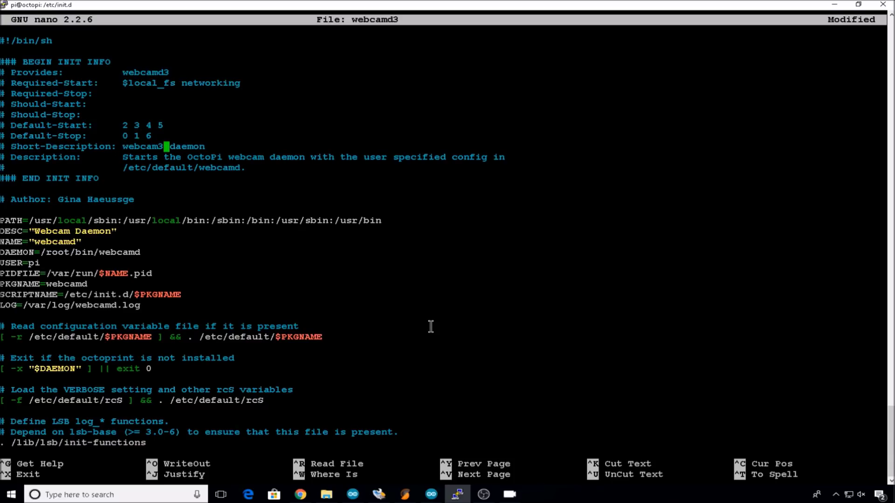
key(Down)
key(Down)
key(Down)
key(Down)
key(Down)
key(Down)
key(Down)
key(Down)
key(Left)
key(Left)
key(Left)
key(Right)
text(3)
Step: Change NAME, DAEMON, PKGNAME and LOG to webcamd3 and save the script
key(Down)
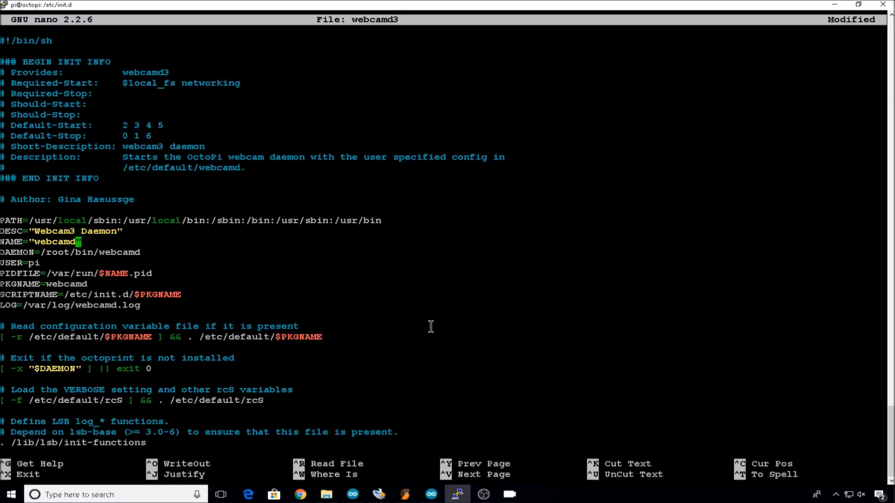
text(3)
key(Down)
key(Right)
key(Right)
key(Right)
key(Right)
key(Right)
key(Right)
key(Right)
key(Right)
key(Right)
key(Right)
text(3)
key(Down)
key(Down)
key(Down)
key(Down)
key(Up)
text(3)
key(Down)
key(Down)
key(Right)
key(Right)
key(Right)
key(Right)
text(3)
key(ctrl+x)
key(y)
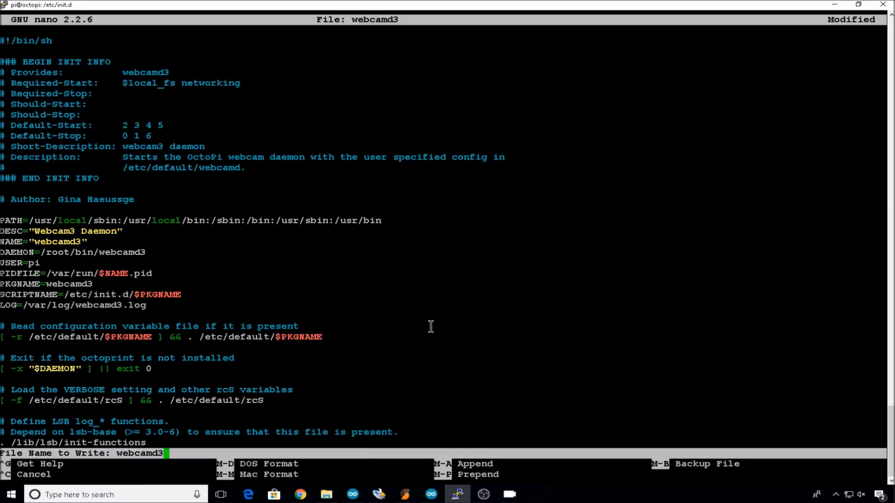
key(Return)
text(sudo systemctl daemon-reload)
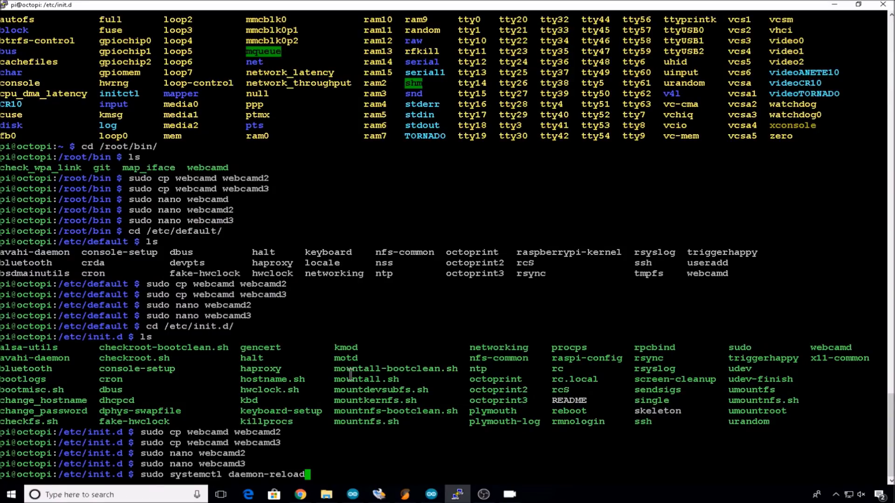
Step: Reload systemd and register webcamd2 and webcamd3 with update-rc.d defaults
key(Return)
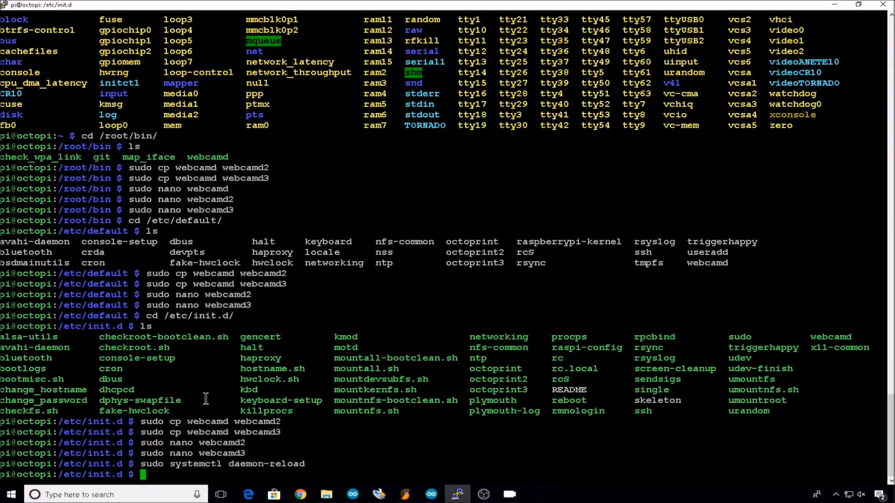
text(sudo update-rc.d webcamd2 defaults)
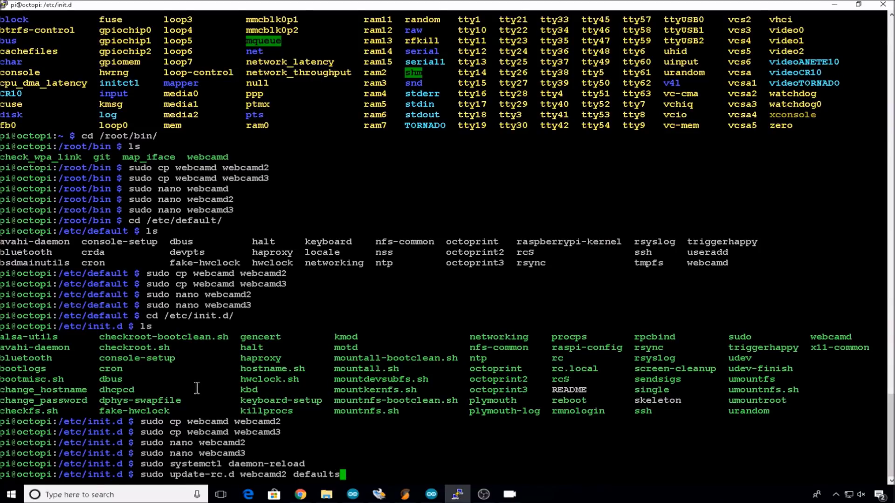
key(Return)
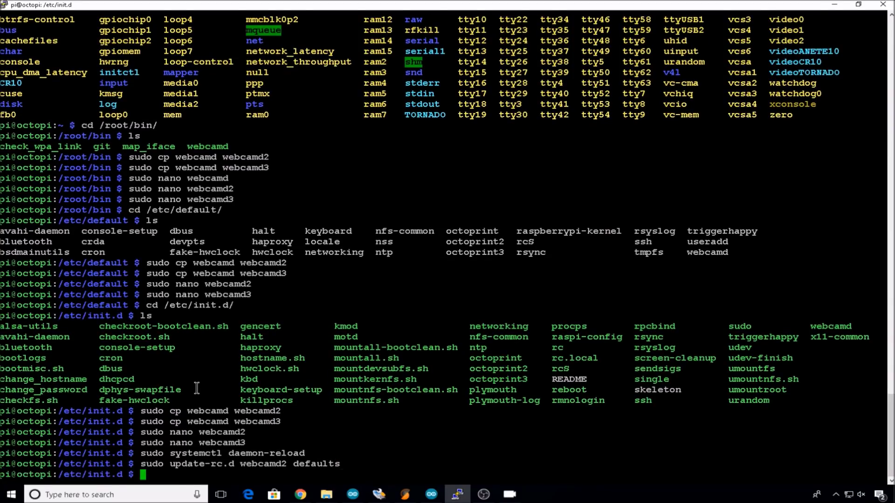
key(Up)
key(Left)
key(Left)
key(Left)
key(Left)
key(Left)
key(Left)
key(Left)
key(Left)
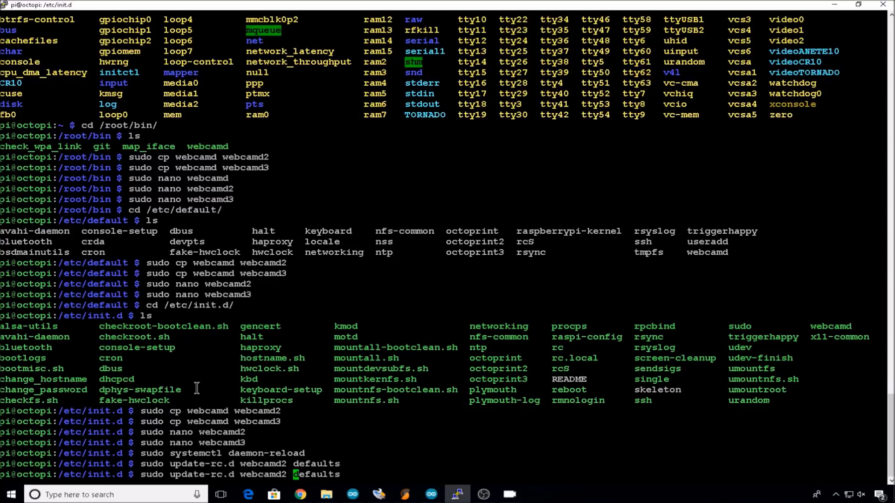
key(Left)
key(BackSpace)
text(3)
key(Return)
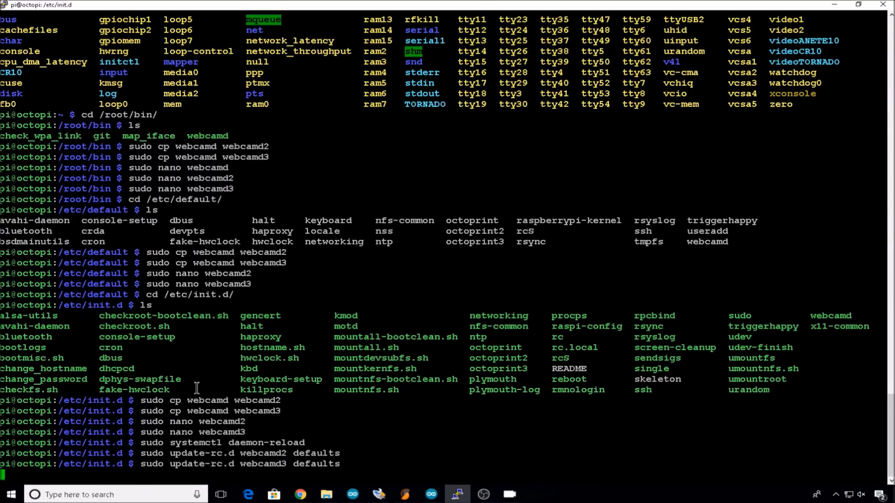
Step: Start the webcamd2 and webcamd3 services via /etc/init.d
right_click(327, 326)
key(Left)
key(Left)
key(Left)
key(Left)
key(Left)
key(Left)
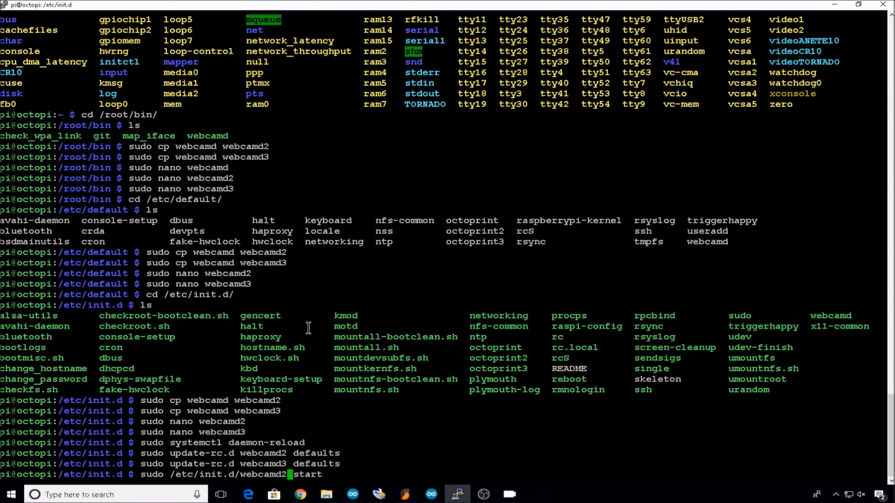
key(Return)
key(Up)
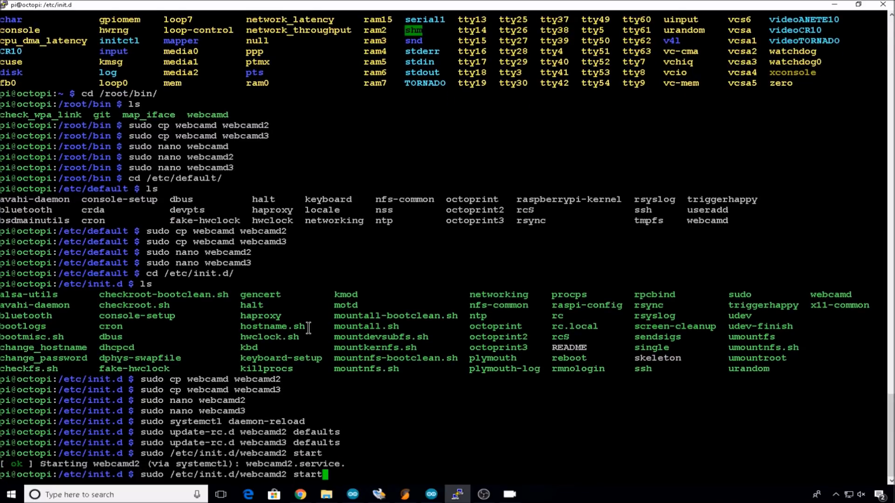
key(Left)
key(Left)
key(Left)
key(Left)
key(Left)
key(Left)
key(BackSpace)
text(3)
key(Return)
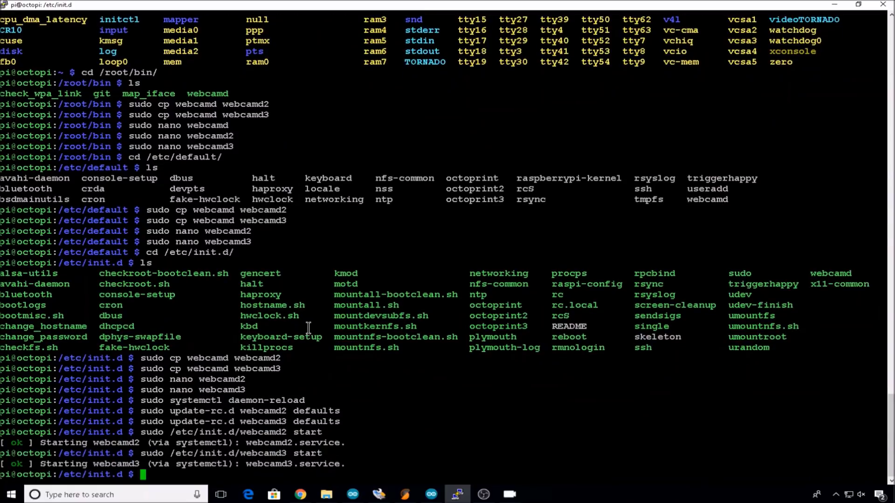
Step: Check systemctl status of webcamd2 and webcamd3 and compare their mjpg_streamer command lines
text(systemctl status webcamd2.service)
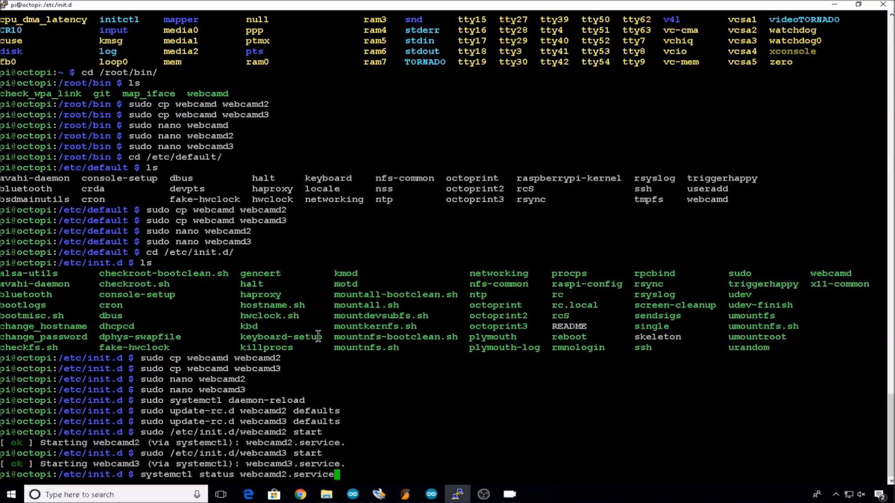
key(Return)
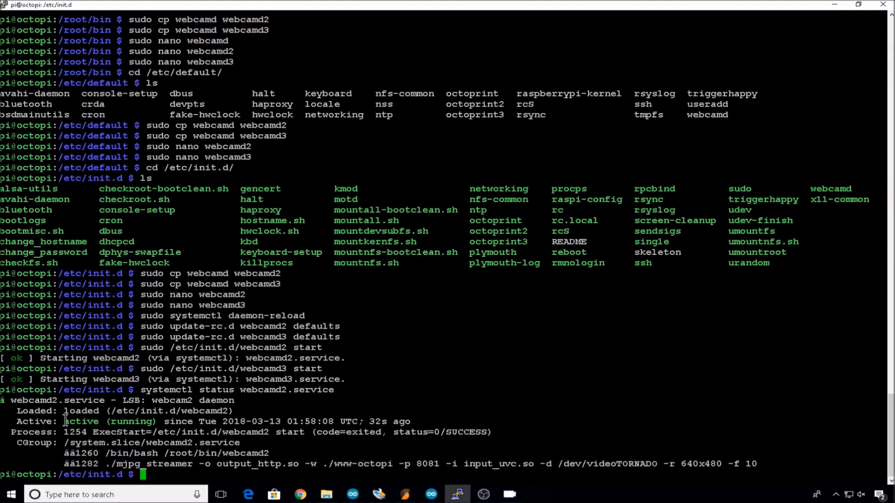
key(Up)
key(Left)
key(Left)
key(Left)
key(Left)
key(Left)
key(Left)
key(Left)
key(Left)
key(BackSpace)
text(3)
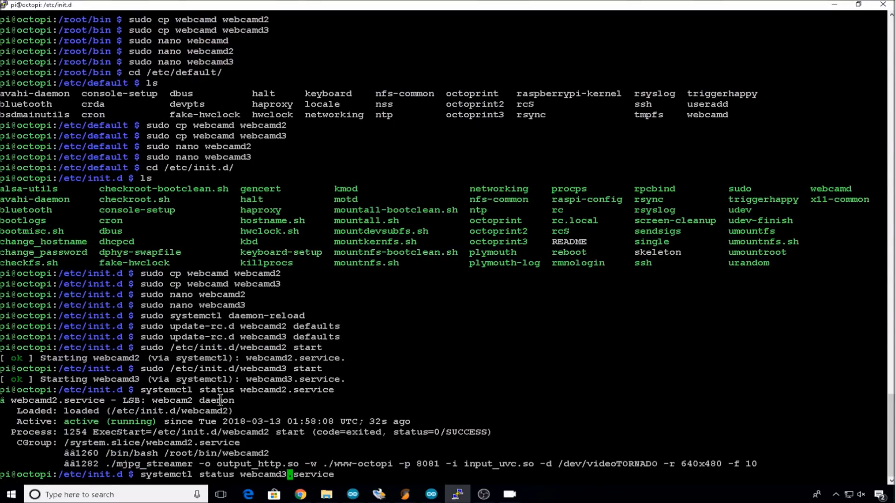
key(Return)
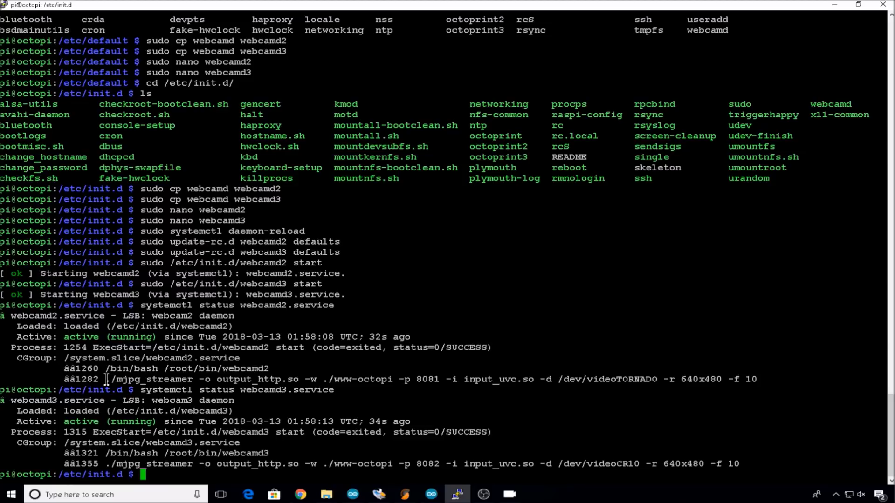
drag(107, 380, 754, 380)
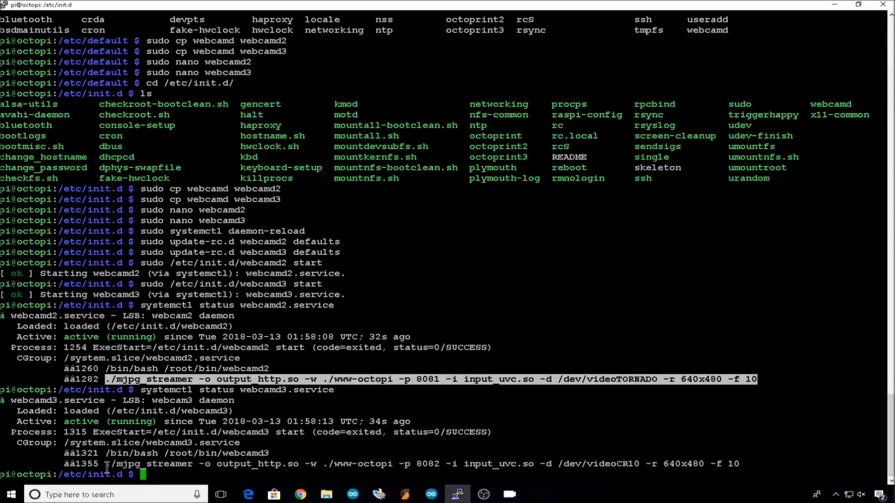
drag(106, 465, 736, 464)
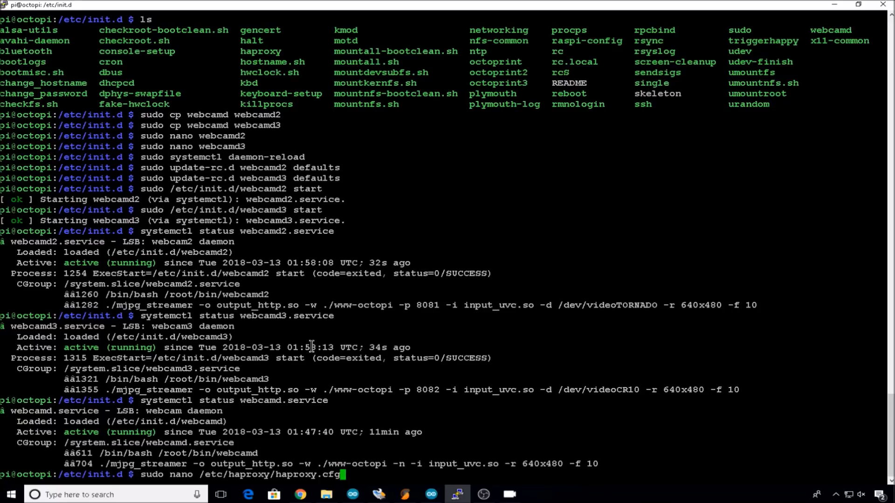
Step: Open haproxy.cfg in nano and paste two copies of the use_backend webcam rule
key(Return)
key(Return)
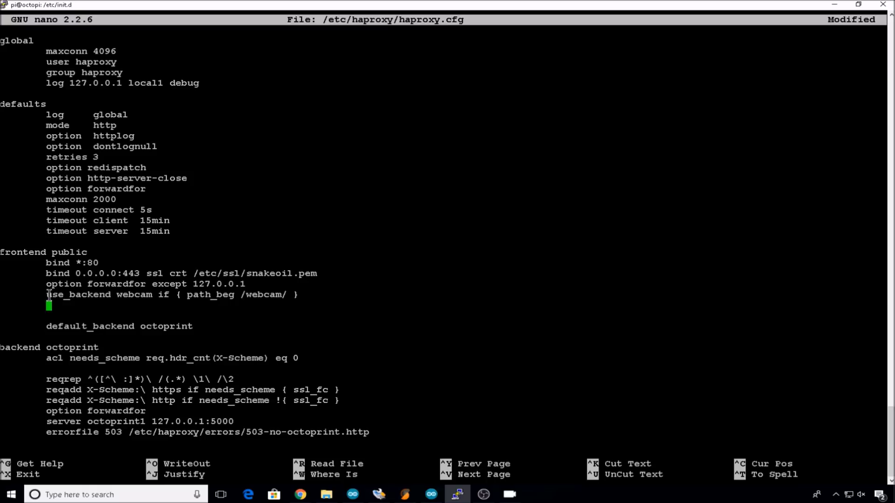
drag(49, 295, 295, 292)
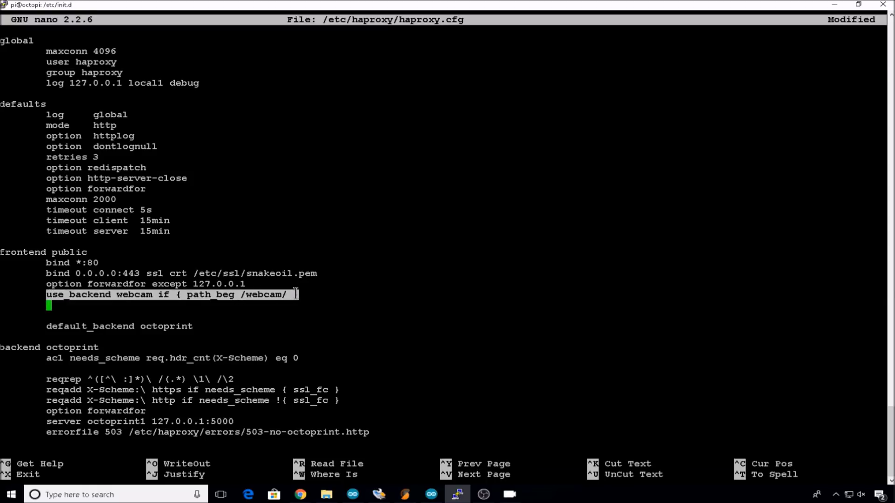
right_click(265, 294)
key(Return)
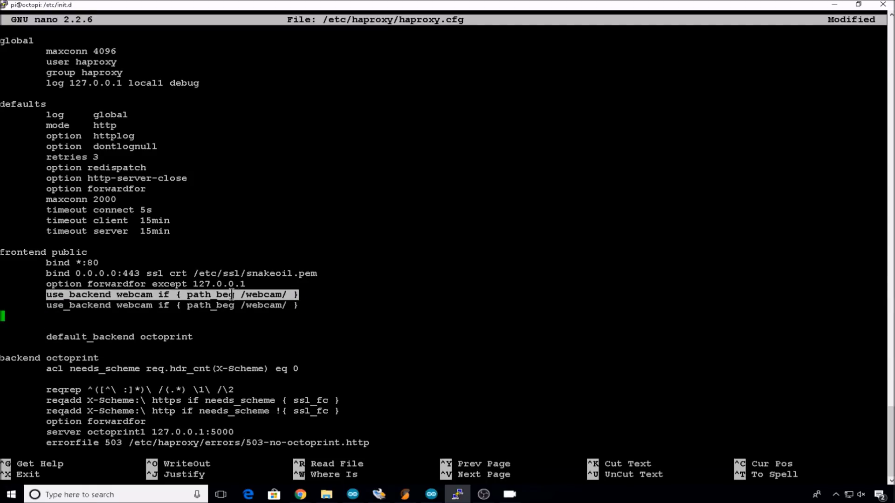
key(Tab)
right_click(275, 264)
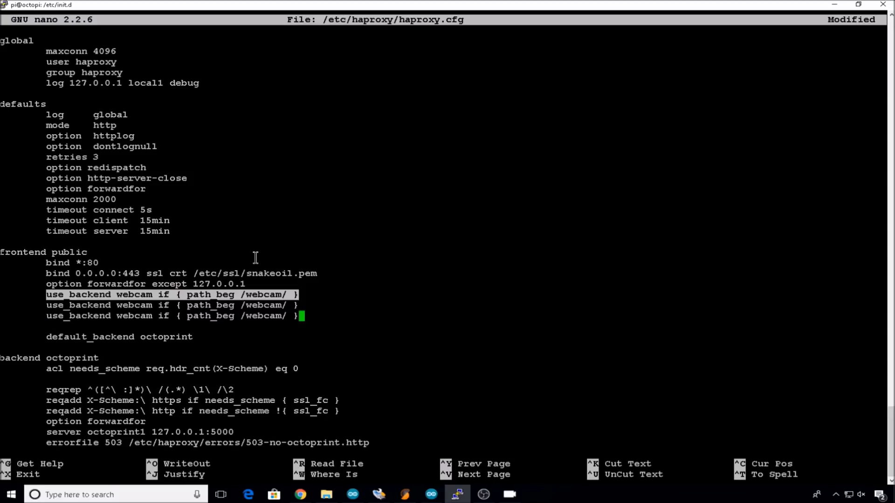
key(Delete)
Step: Edit the copied rules to use_backend webcam2 for /webcam2/ and webcam3 for /webcam3/
key(Up)
key(Left)
key(Left)
key(Left)
key(Left)
key(Left)
key(Left)
key(Left)
key(Left)
key(Left)
key(Left)
key(Left)
key(Left)
key(Left)
key(Left)
key(Left)
key(Left)
key(Left)
key(Left)
key(Left)
key(Left)
key(Right)
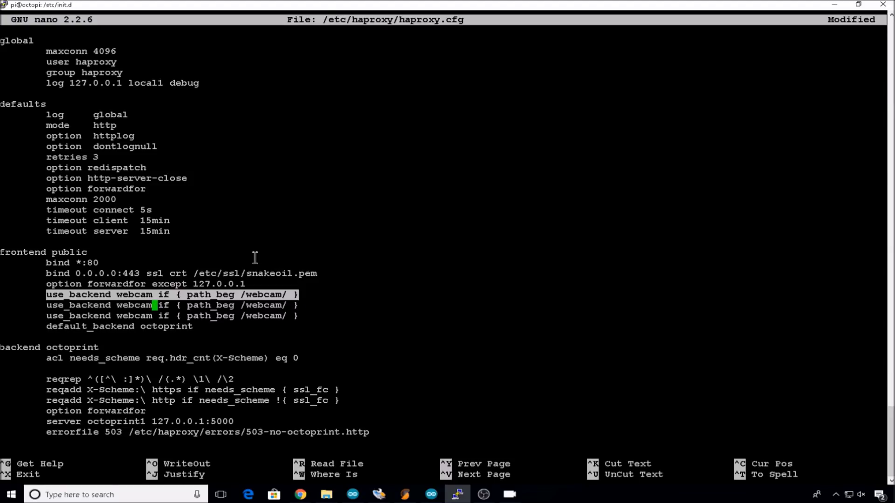
text(2)
key(Right)
key(Right)
key(Right)
key(Right)
key(Right)
key(Right)
key(Right)
key(Right)
key(Right)
key(Right)
key(Right)
key(Right)
key(Right)
key(Right)
key(Right)
key(Right)
key(Right)
key(Right)
key(Right)
key(Right)
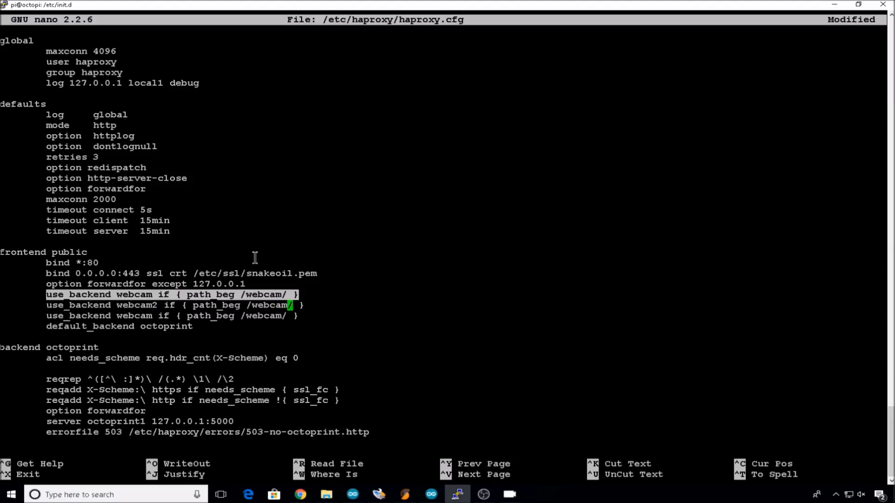
text(2)
key(Down)
key(Left)
key(Left)
text(3)
key(Left)
key(Left)
key(Left)
key(Left)
key(Left)
key(Left)
key(Left)
key(Left)
key(Left)
key(Left)
key(Left)
key(Left)
key(Left)
key(Left)
key(Left)
key(Left)
key(Left)
key(Left)
key(Left)
key(Left)
Step: Finish the /webcam3/ rule and paste two copies of the backend webcam block
text(3)
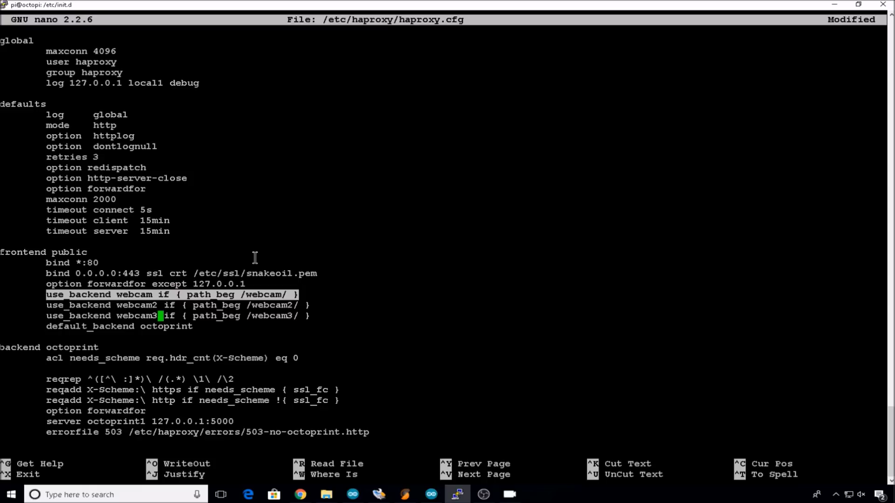
key(Down)
key(Down)
key(Down)
key(Down)
key(Down)
key(Down)
key(Down)
key(Down)
key(Down)
key(Down)
key(Down)
key(Down)
key(Down)
key(Down)
key(Down)
key(Down)
key(Down)
key(Down)
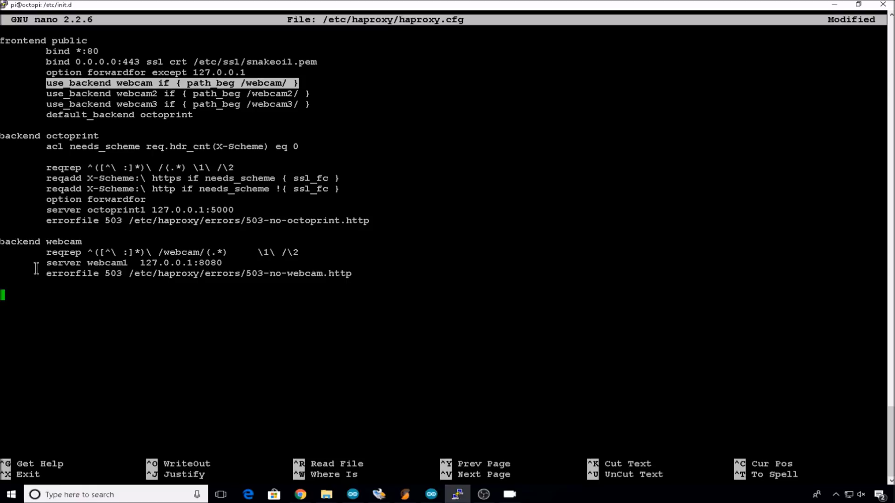
drag(1, 243, 379, 275)
right_click(369, 245)
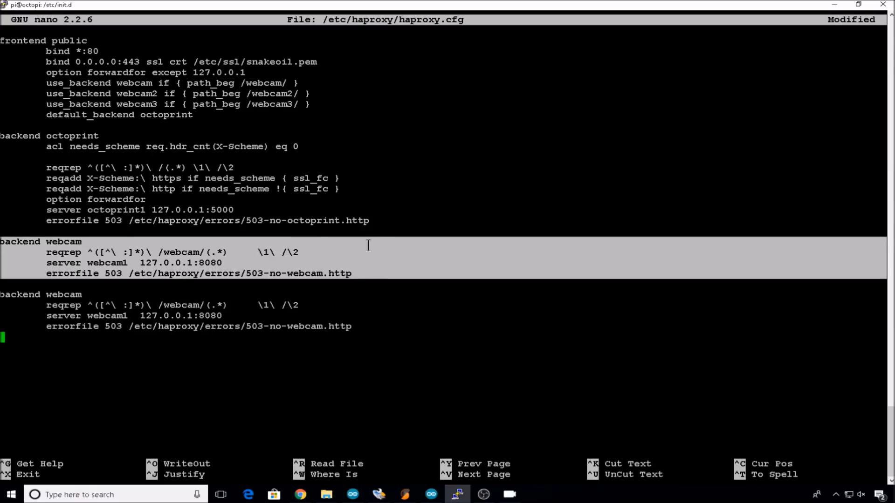
right_click(369, 245)
key(Up)
key(Up)
key(Up)
key(Up)
key(Up)
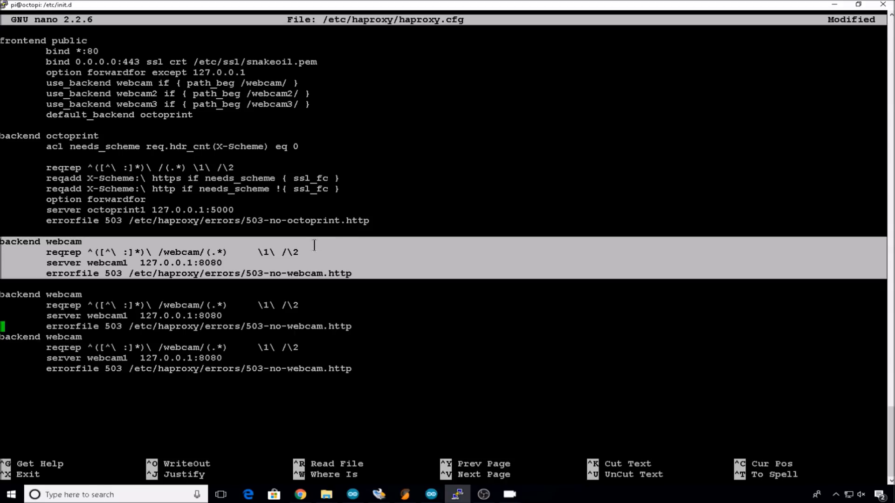
key(Up)
key(Up)
key(Up)
key(Delete)
key(Down)
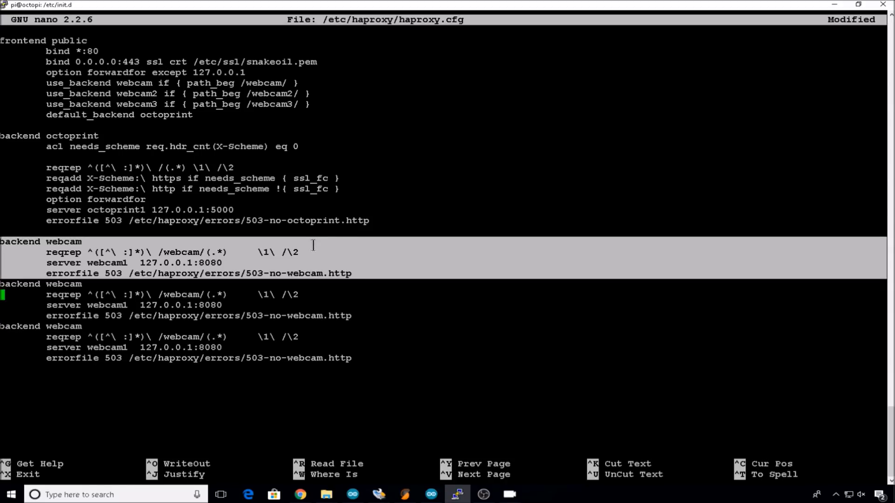
key(Up)
Step: Turn the first copy into backend webcam2 with path /webcam2/ on port 8081
key(Right)
key(Right)
key(Right)
key(Right)
key(Right)
key(Right)
key(Right)
key(Right)
key(Right)
key(Right)
key(Right)
key(Right)
key(Right)
key(Right)
text(2)
key(Down)
key(Right)
key(Right)
key(Right)
key(Right)
key(Right)
key(Right)
key(Right)
key(Right)
key(Right)
key(Right)
key(Right)
key(Right)
key(Right)
key(Right)
key(Right)
key(Right)
key(Right)
key(Right)
key(Right)
text(2)
key(Down)
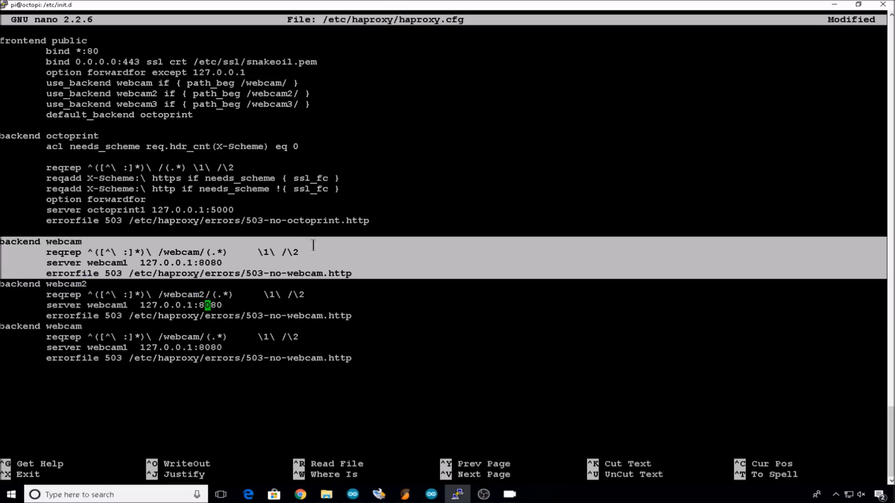
key(Left)
key(Left)
key(Left)
key(Left)
key(Left)
key(Left)
key(Left)
key(Left)
key(Left)
key(Left)
key(Left)
key(Left)
key(Left)
key(Left)
key(Left)
key(Left)
key(Left)
key(Right)
key(Right)
key(Right)
key(Right)
key(Right)
key(Right)
key(Right)
key(Right)
key(Right)
key(Right)
key(Right)
key(Right)
key(Right)
key(Right)
key(Right)
key(Right)
key(Right)
key(Right)
key(Right)
key(Right)
key(BackSpace)
text(1)
Step: Turn the second copy into backend webcam3 with path /webcam3/ on port 8082
key(Down)
key(Down)
text(3)
key(Down)
key(Right)
key(Right)
key(Right)
key(Right)
key(Right)
key(Right)
key(Right)
key(Right)
key(Right)
key(Right)
key(Right)
key(Right)
key(Right)
key(Right)
key(Right)
key(Right)
key(Right)
key(Right)
key(Right)
text(3)
key(Down)
key(Right)
key(Right)
key(Right)
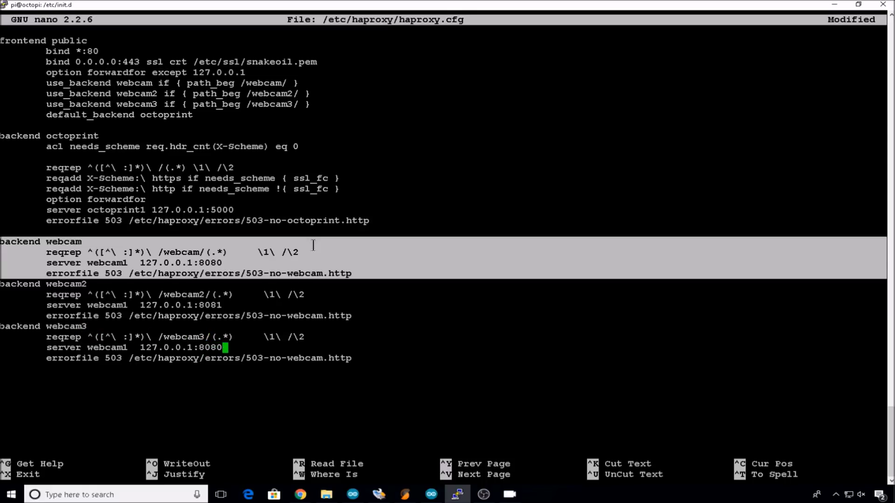
key(BackSpace)
text(2)
Step: Save haproxy.cfg and reboot the Pi with sudo reboot now
key(ctrl+x)
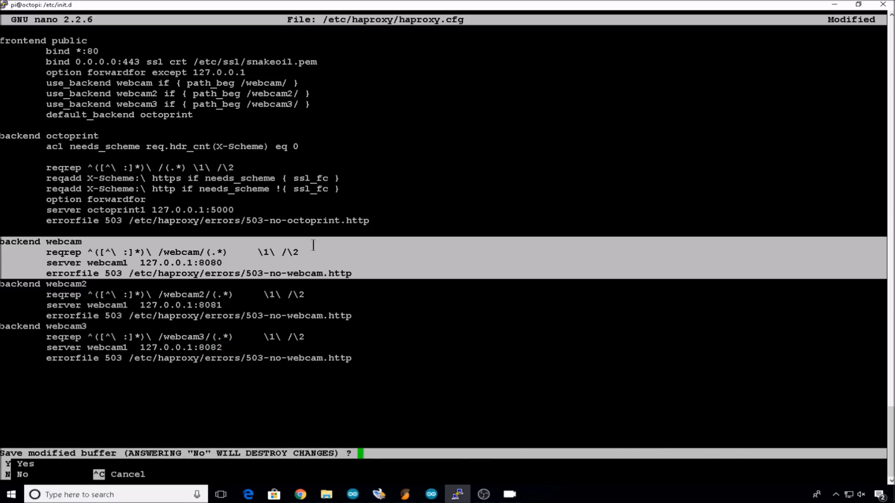
key(y)
key(Return)
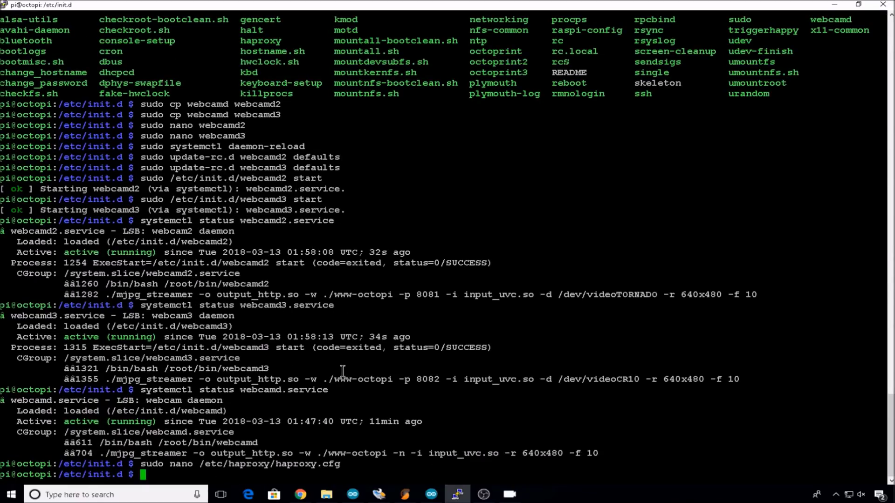
text(sudo re)
text(boot now)
key(Return)
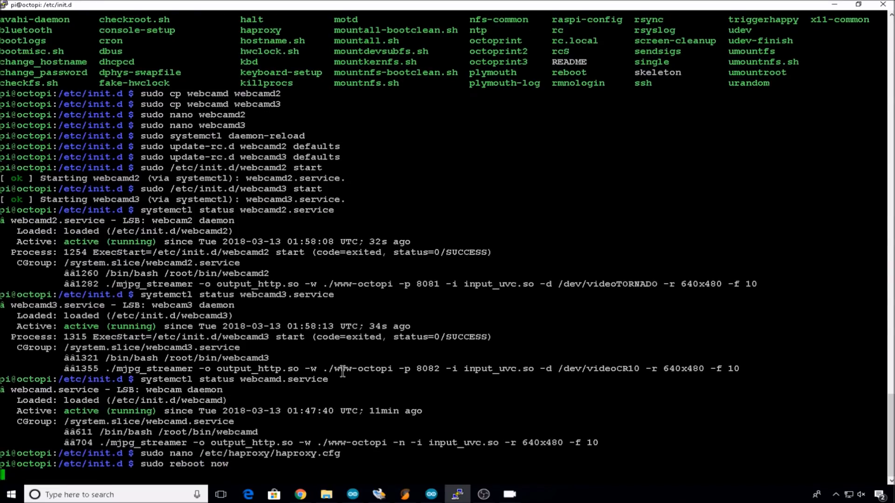
click(301, 495)
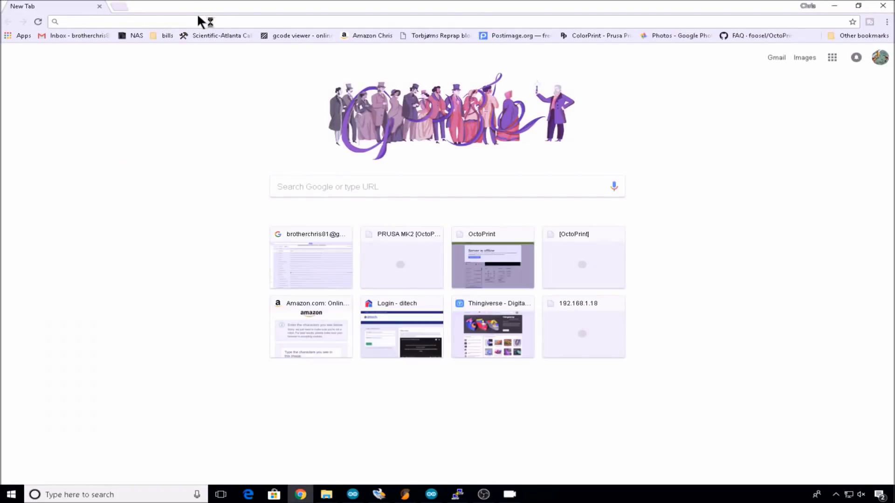
Step: Load the OctoPrint instance at 192.168.1.181 in the browser
text(192.168.1.18)
key(Right)
key(BackSpace)
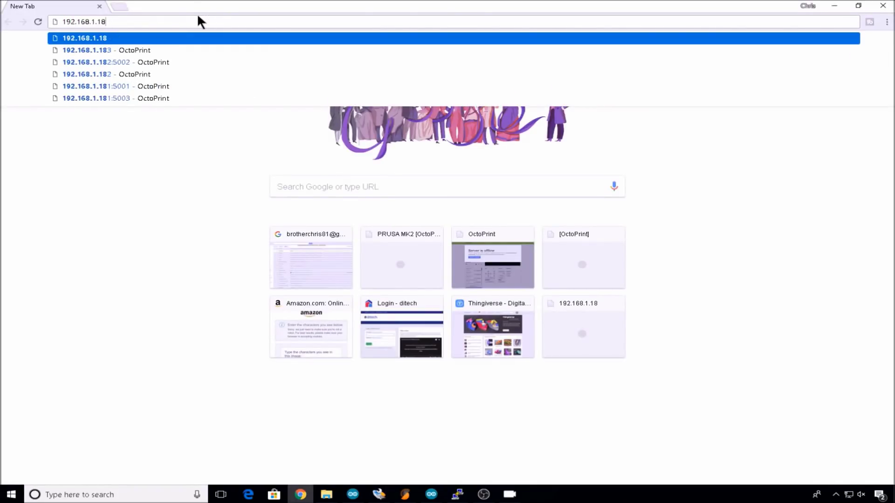
text(1)
key(Return)
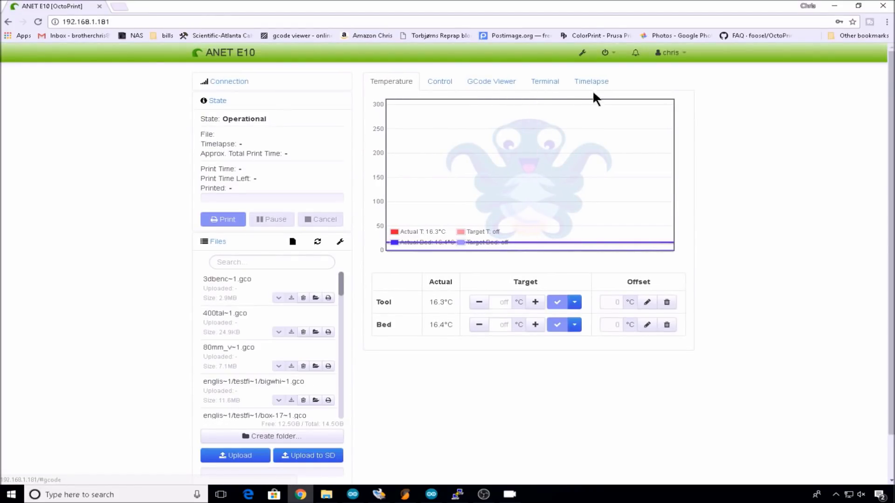
click(582, 53)
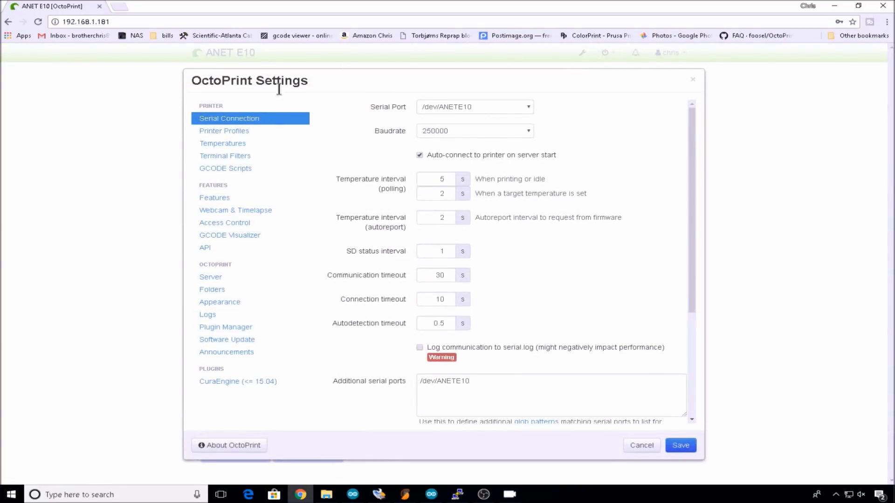
click(264, 215)
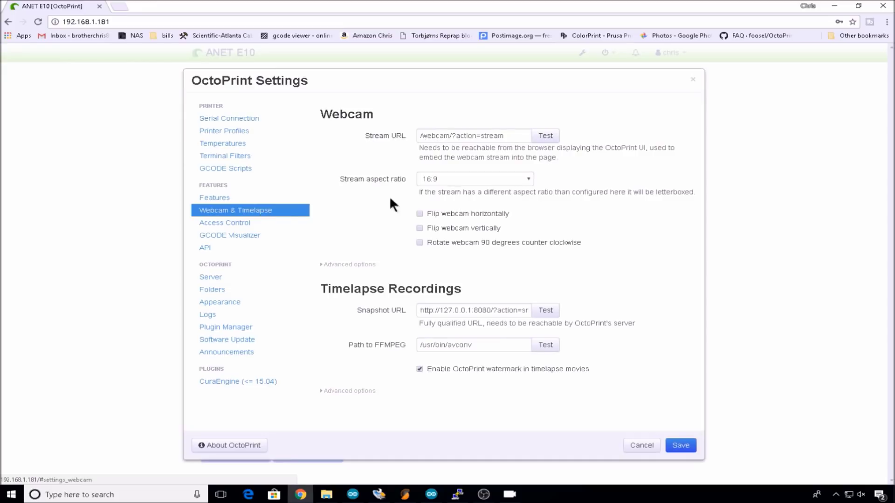
click(515, 136)
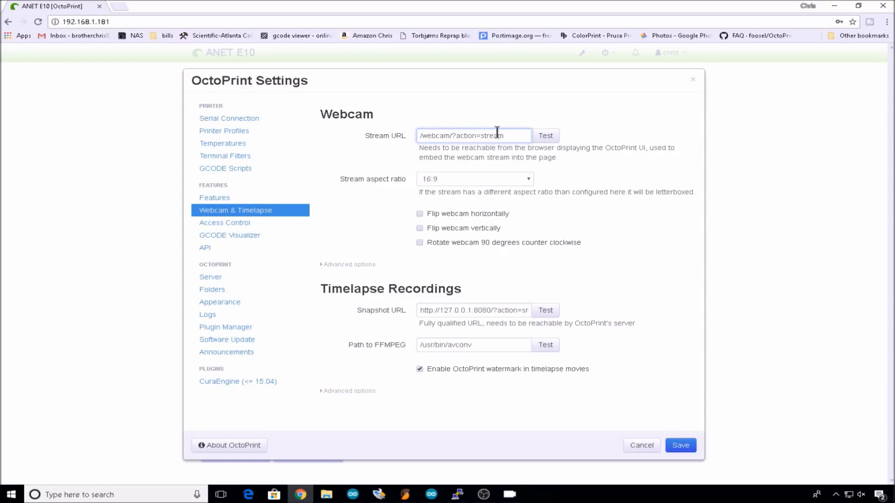
text(http)
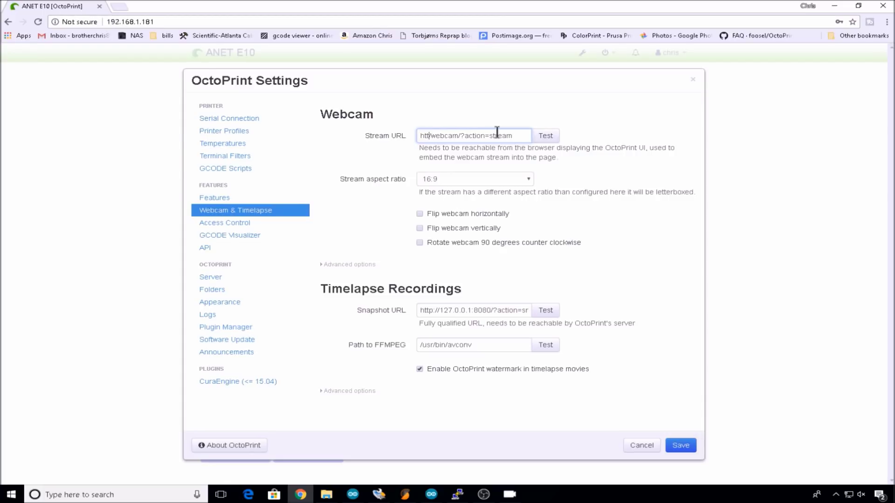
text(://192.168.1.181)
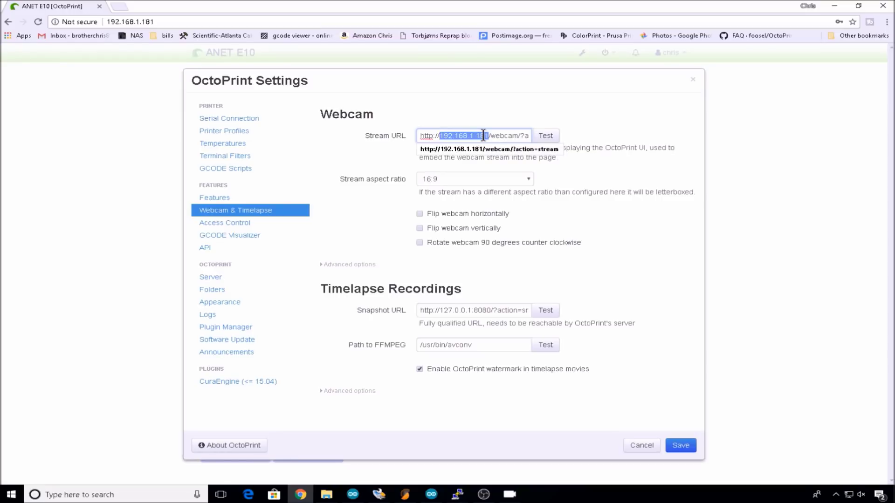
triple_click(483, 135)
right_click(483, 135)
click(508, 154)
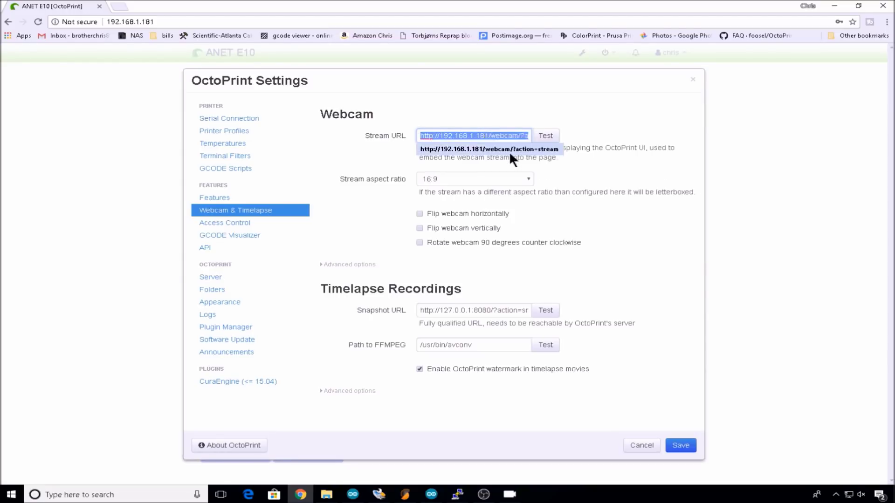
click(680, 446)
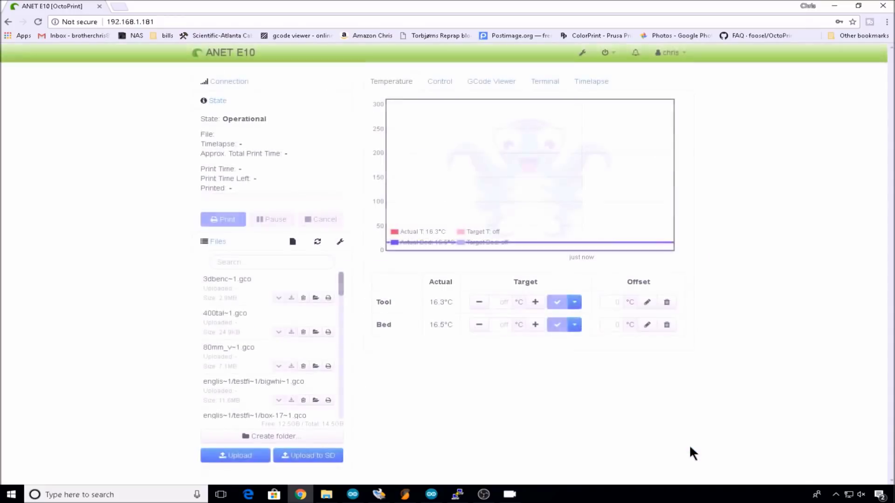
Step: Duplicate the ANET E10 tab and load the instance on port 5001
right_click(70, 4)
click(97, 37)
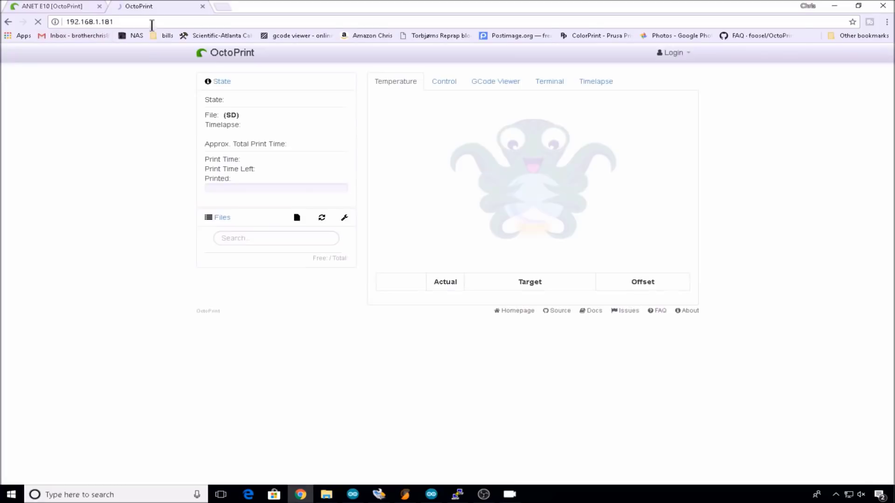
click(220, 21)
click(223, 22)
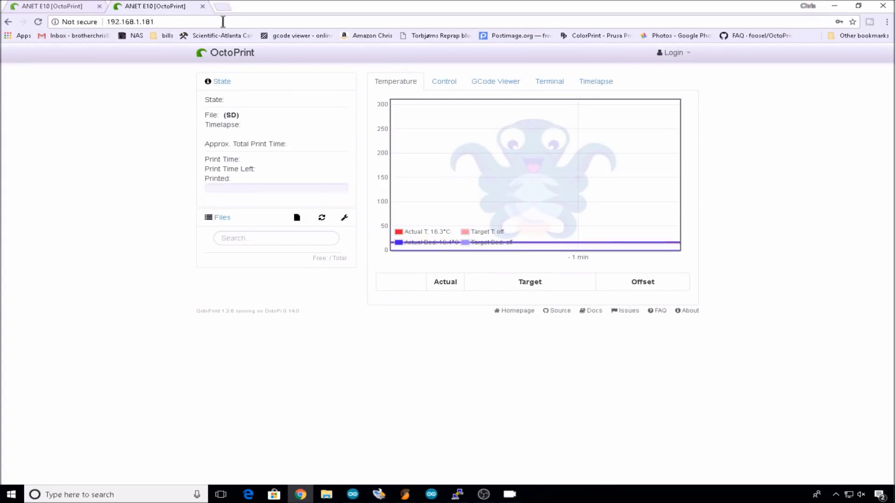
text(:5001)
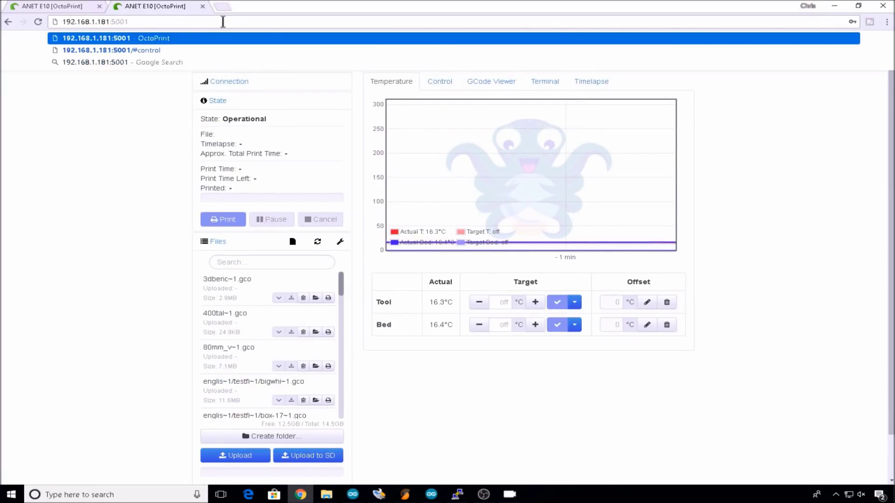
key(Return)
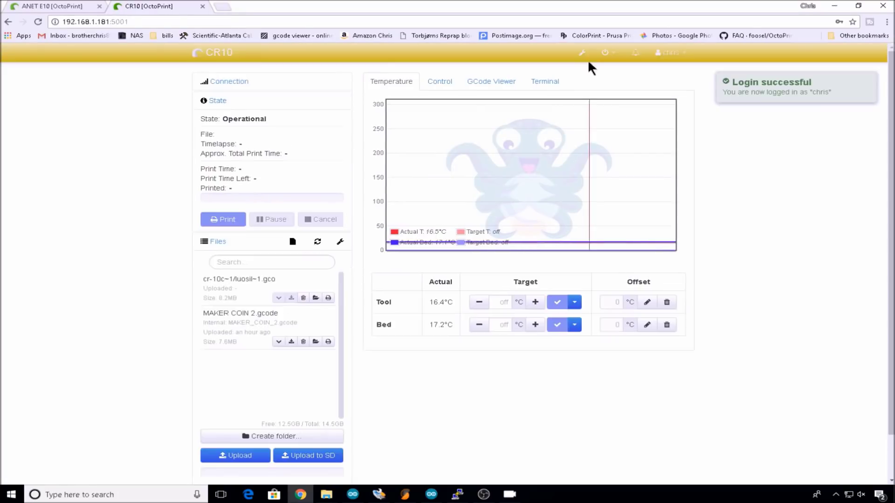
click(580, 49)
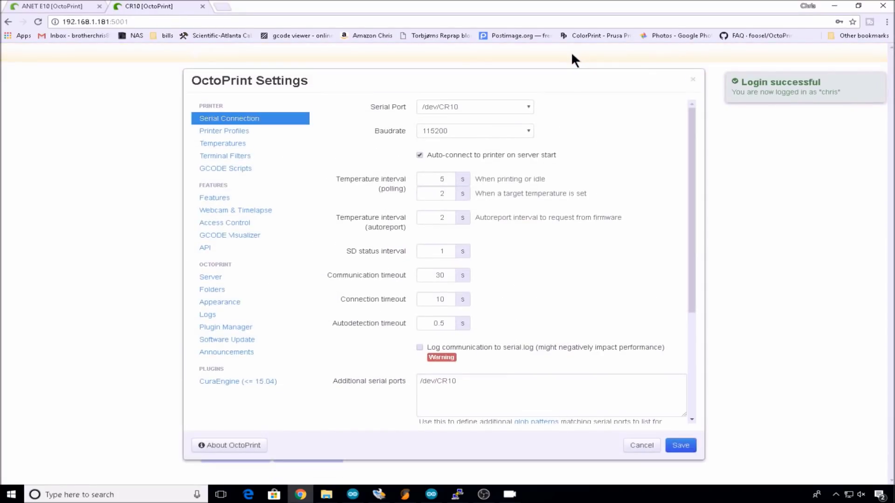
right_click(452, 135)
click(494, 193)
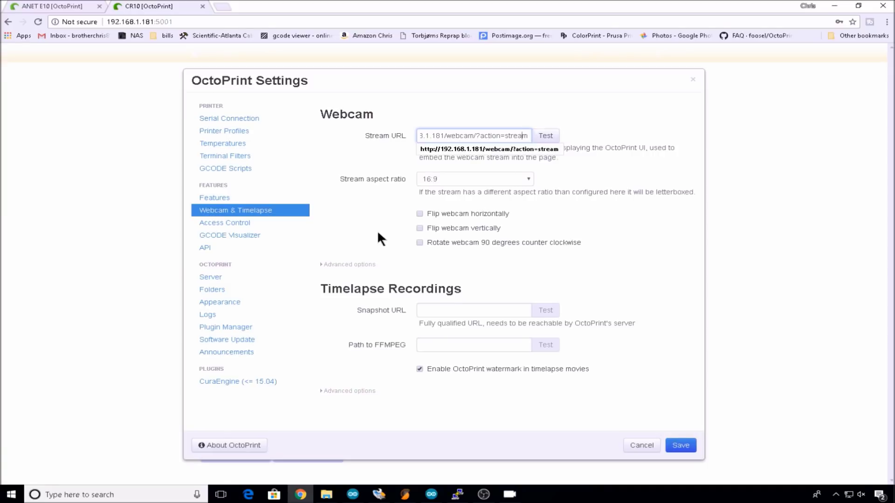
key(Left)
key(Left)
text(3)
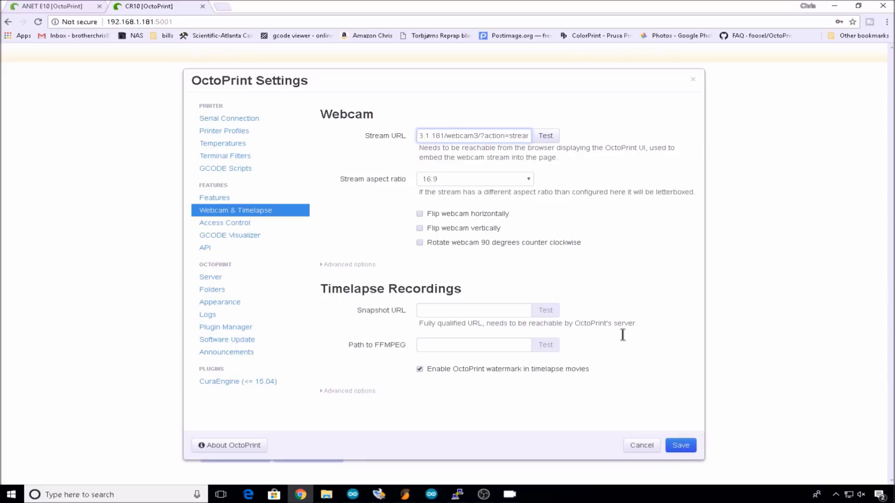
click(681, 445)
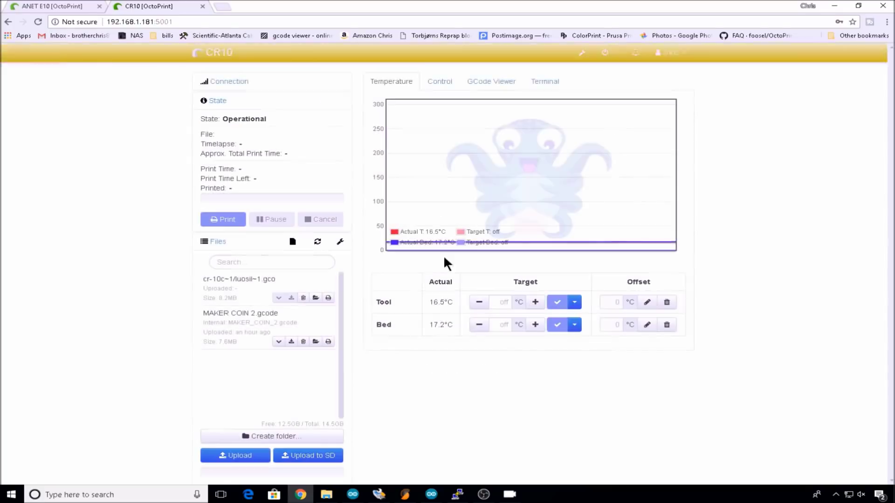
Step: Open the port 5002 instance in a third tab duplicated from the CR10 page
click(245, 24)
key(BackSpace)
text(2)
key(Return)
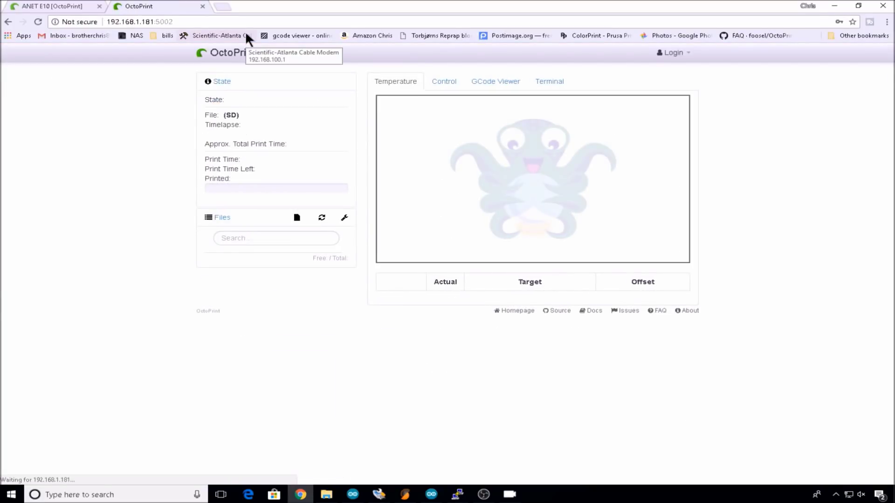
key(alt+Left)
right_click(171, 6)
click(204, 37)
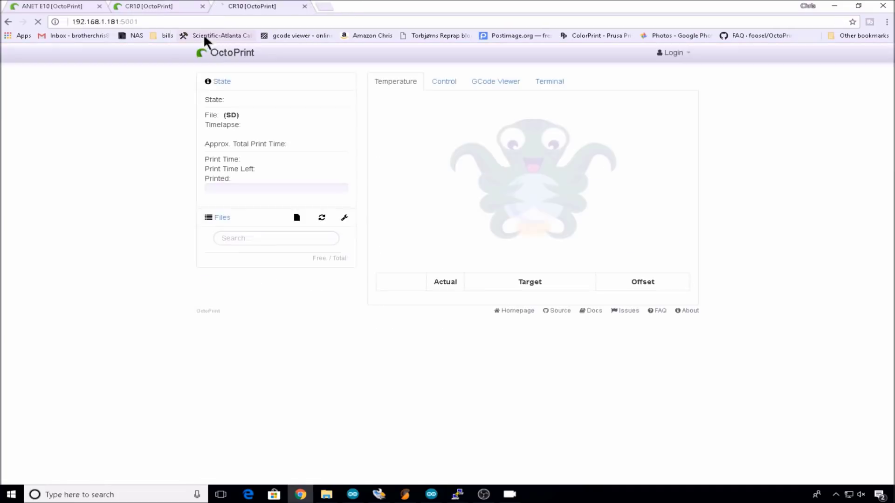
click(218, 21)
key(BackSpace)
text(2)
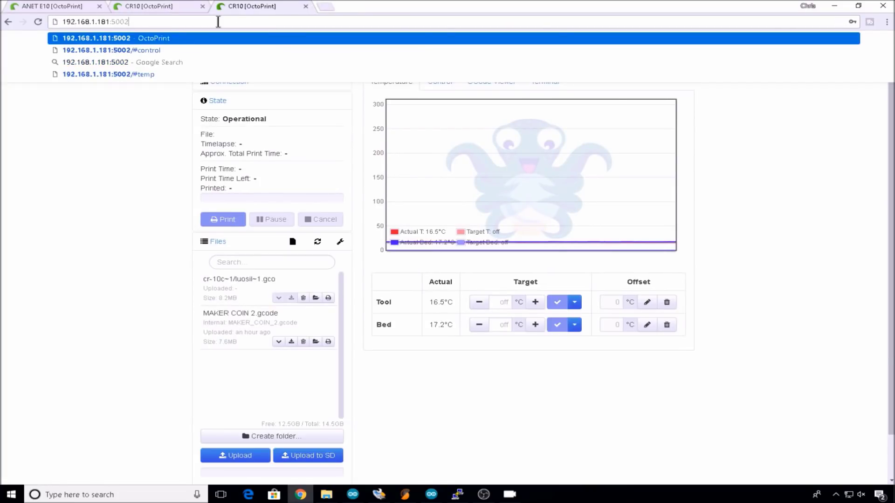
key(Return)
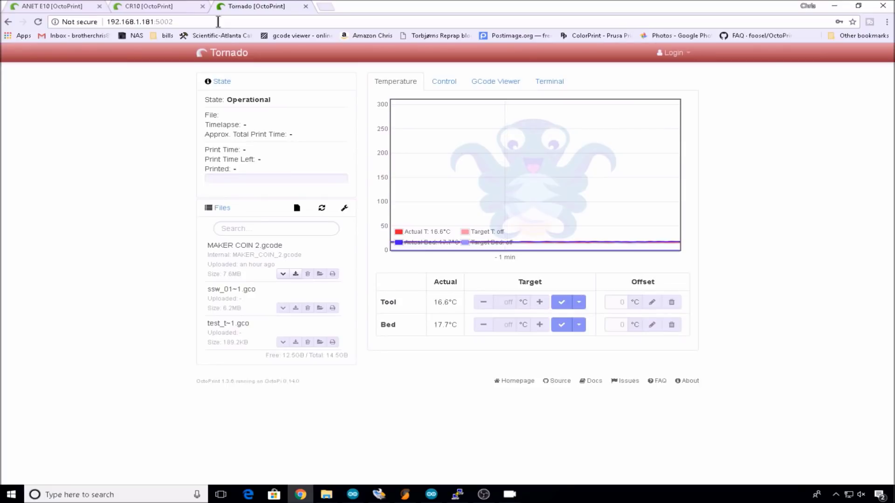
click(675, 54)
key(Return)
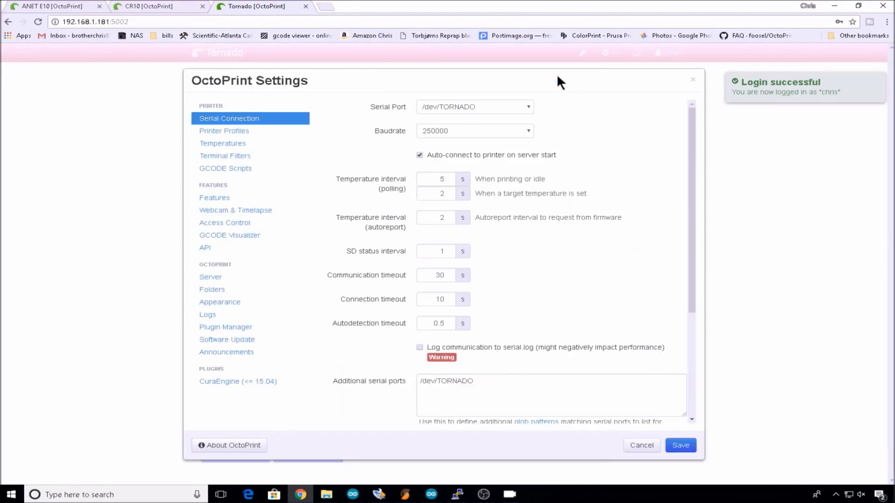
click(260, 211)
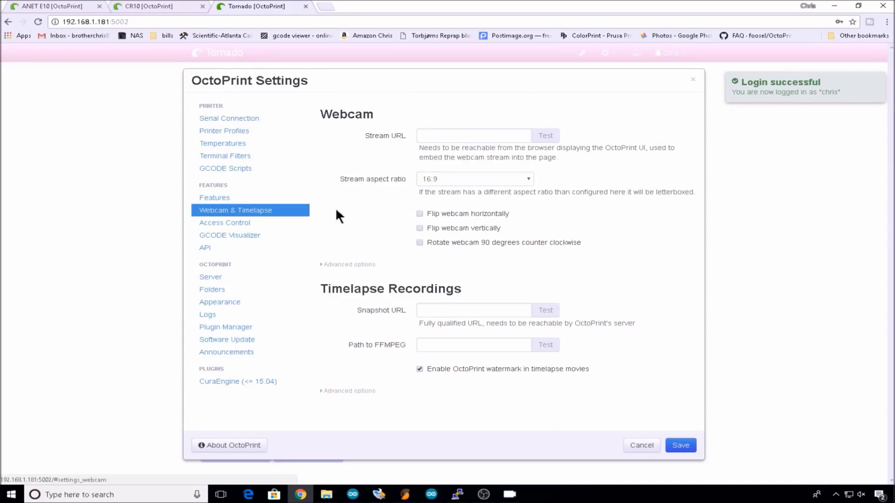
click(490, 137)
key(ctrl+v)
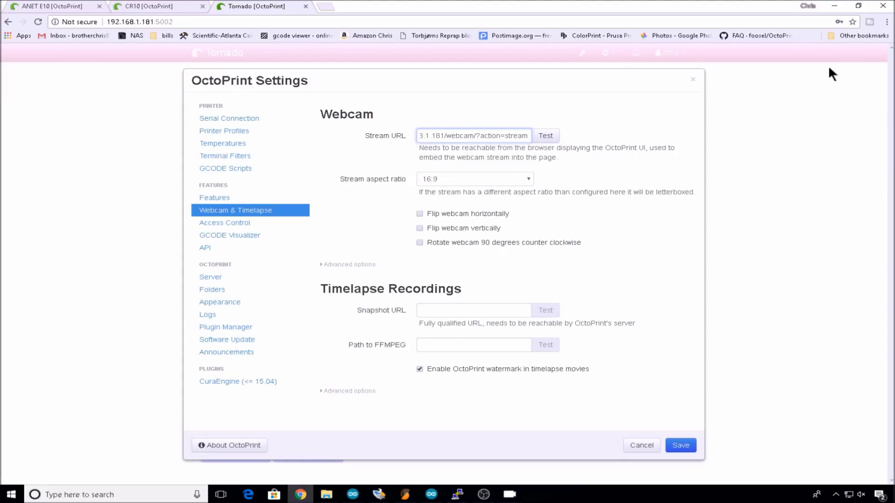
text(2)
click(681, 445)
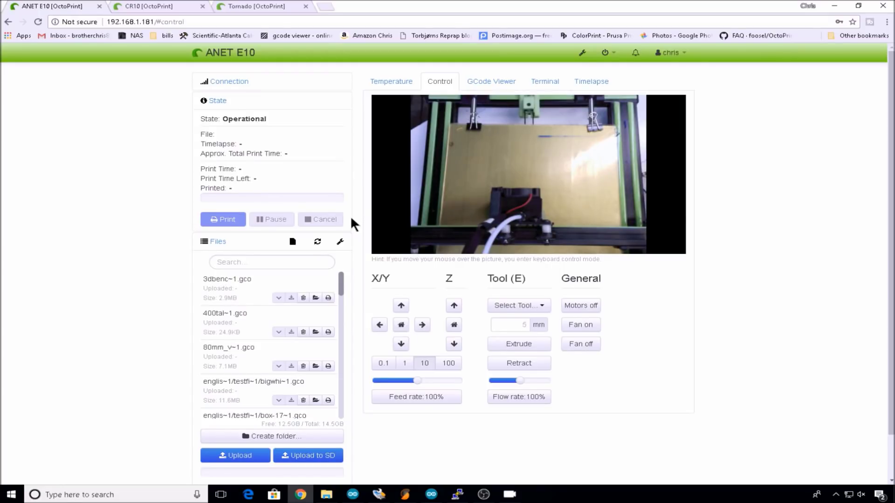
Step: Check the live webcam feeds on the CR10 and Tornado Control tabs
click(169, 11)
click(440, 81)
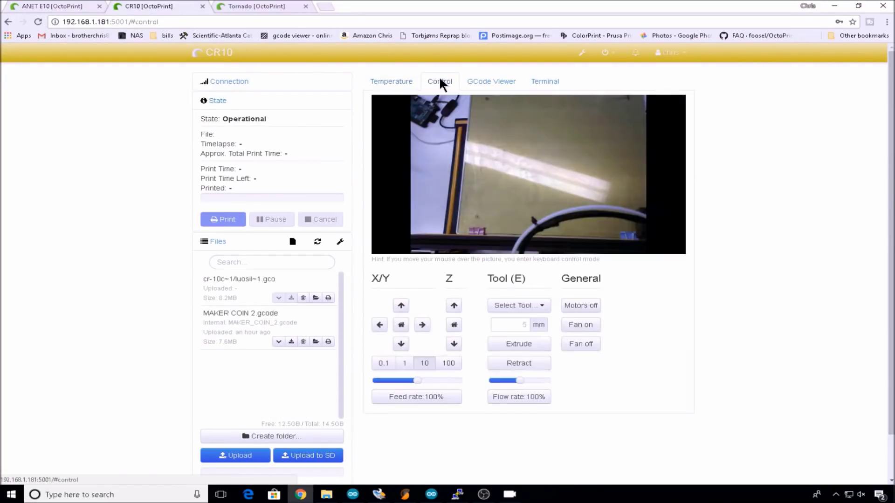
mouse_move(517, 161)
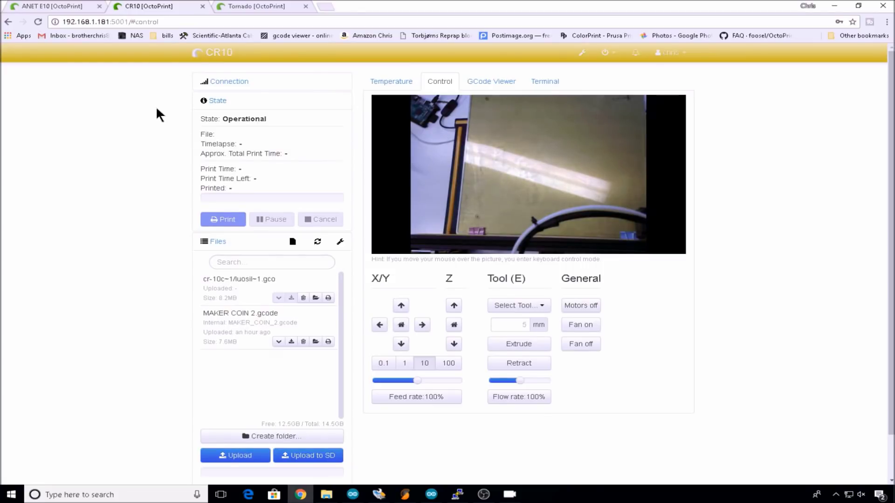
click(250, 6)
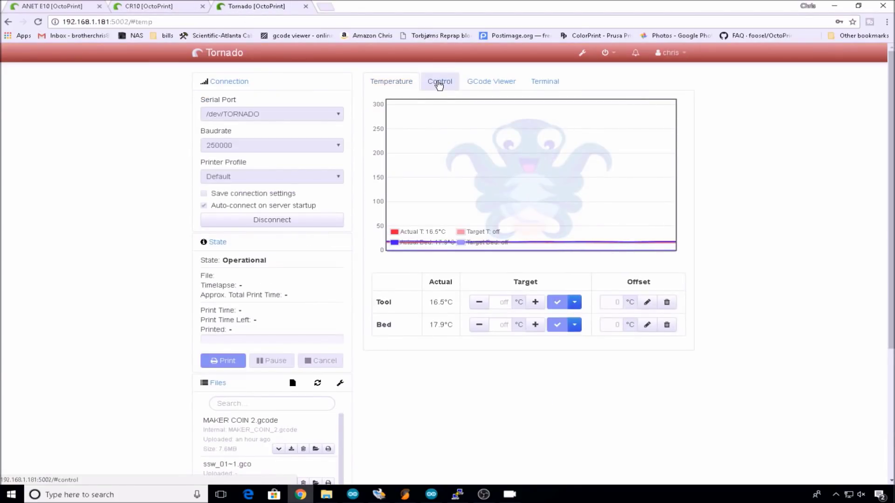
click(438, 83)
mouse_move(513, 211)
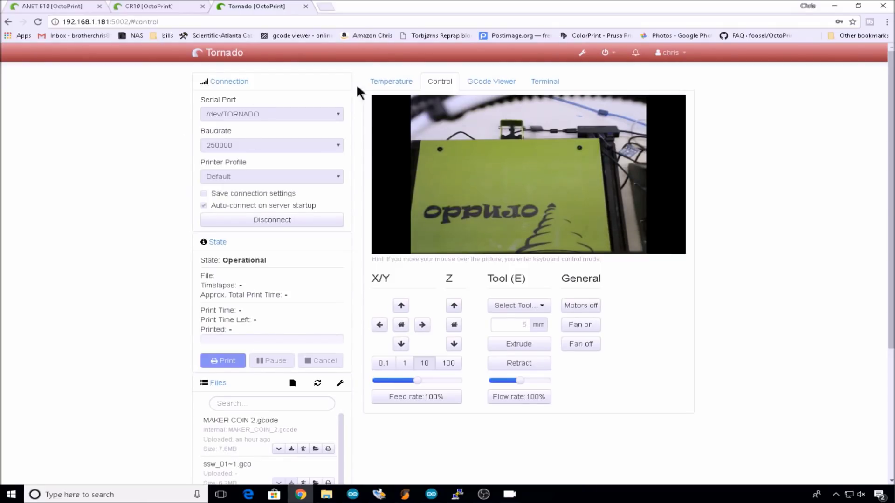
Step: Test Tornado's webcam2 stream URL in Webcam & Timelapse settings and load it in a new tab
click(582, 52)
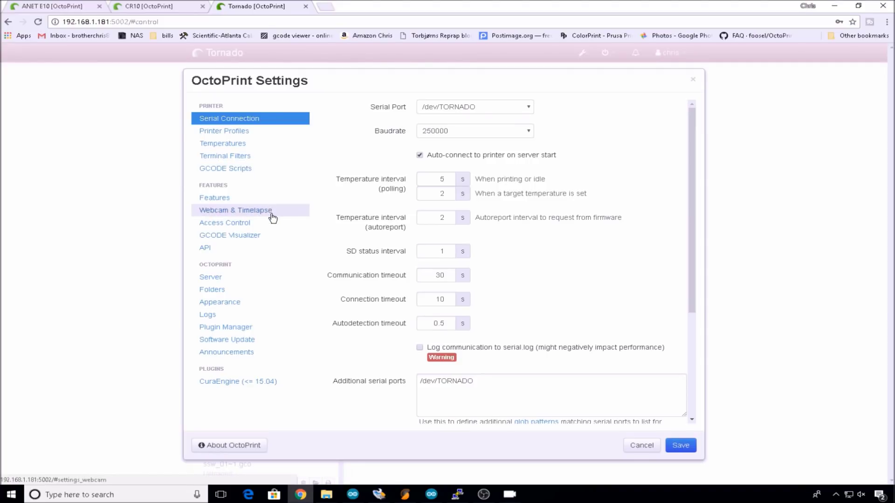
click(272, 216)
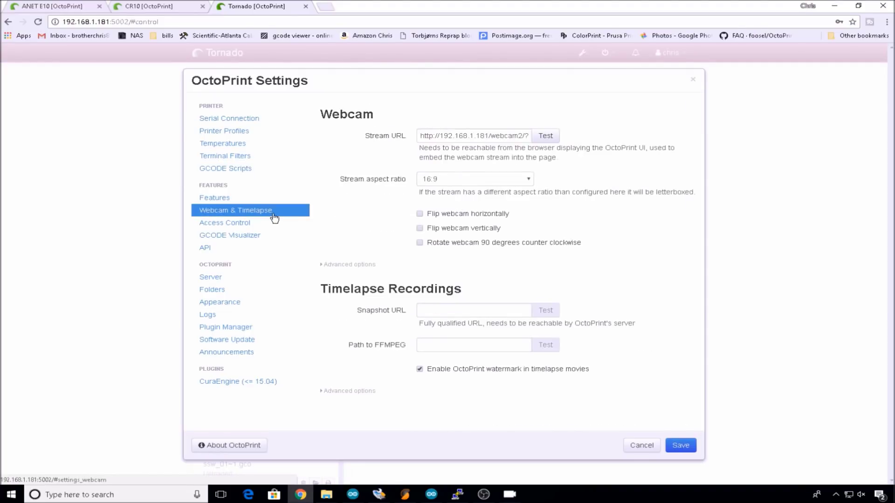
triple_click(489, 136)
key(ctrl+c)
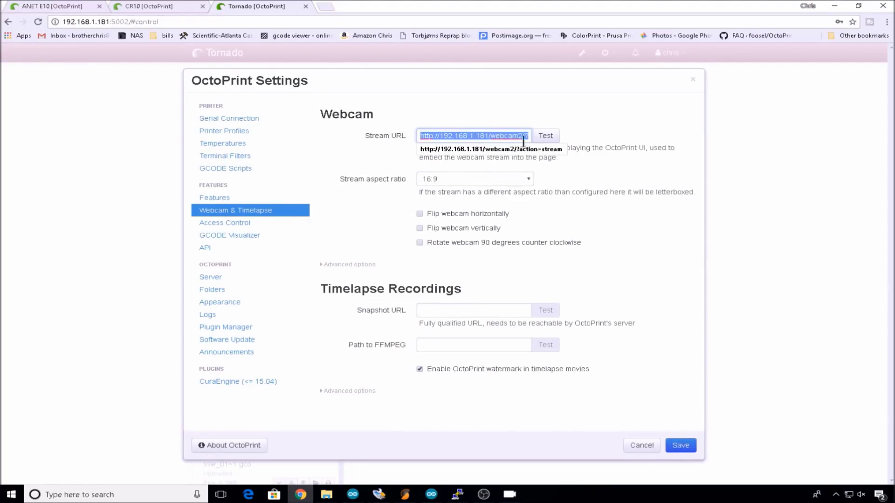
click(552, 135)
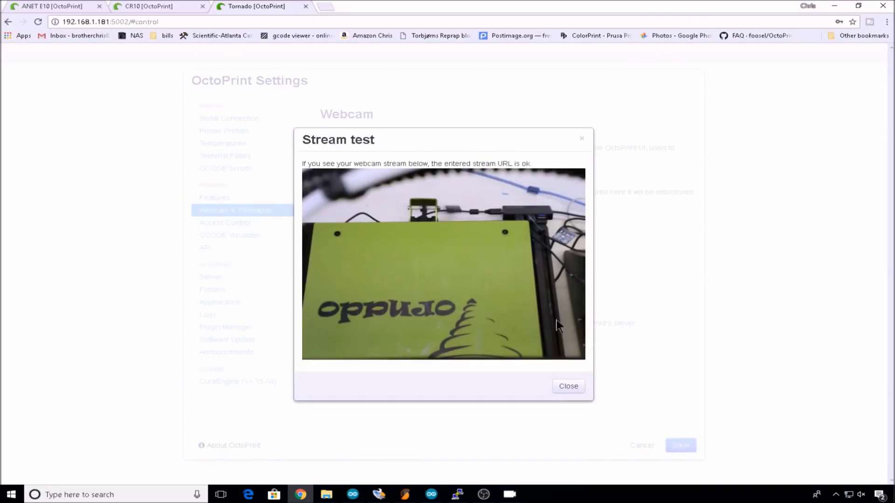
click(573, 388)
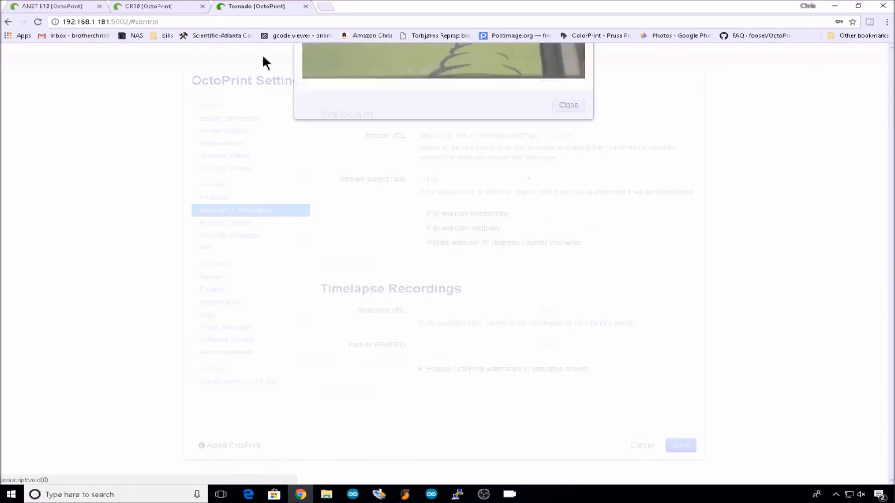
click(329, 5)
key(ctrl+v)
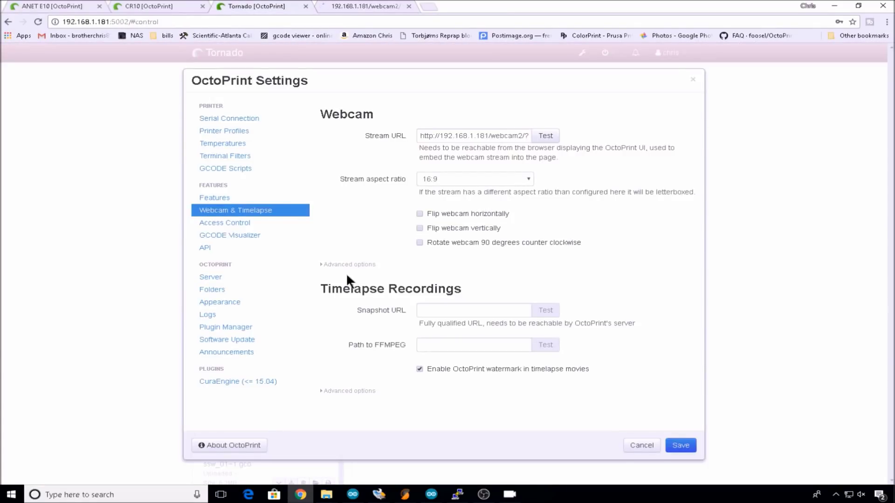
Step: Copy the snapshot URL from the ANET E10 webcam settings
click(55, 6)
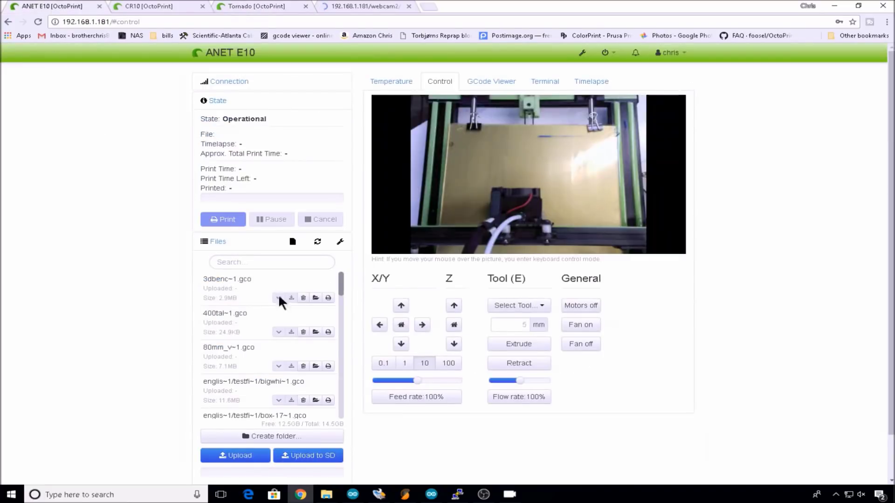
click(582, 52)
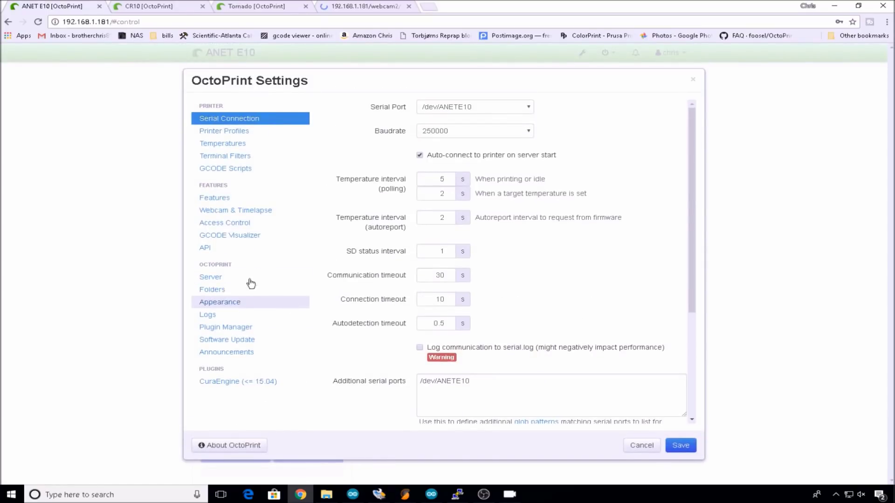
click(263, 211)
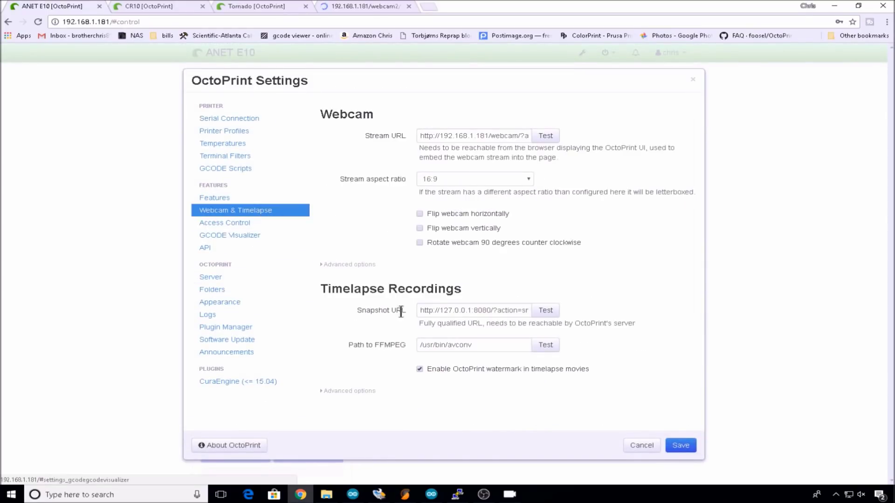
triple_click(494, 311)
key(ctrl+c)
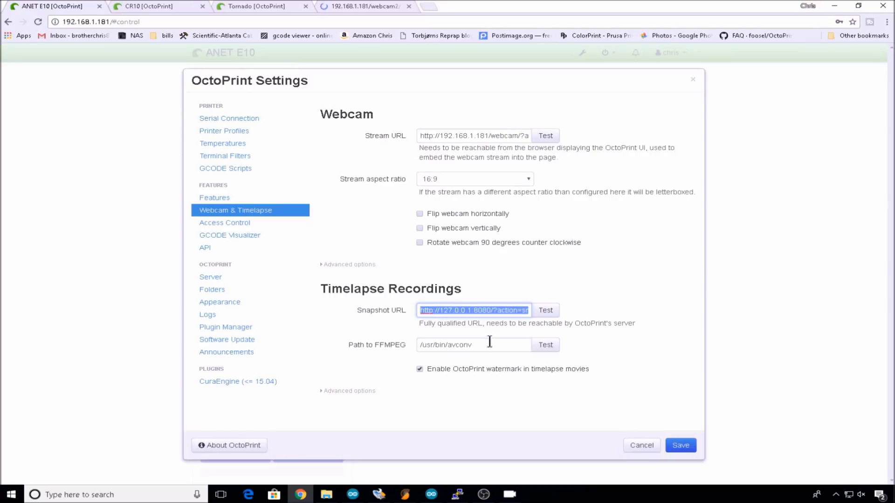
Step: Paste it as CR10's snapshot URL and change the port to 8082
click(171, 6)
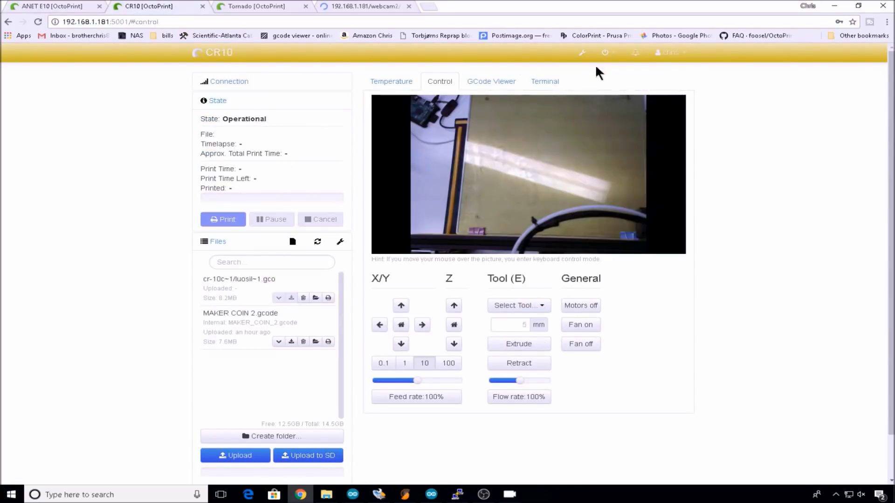
click(582, 52)
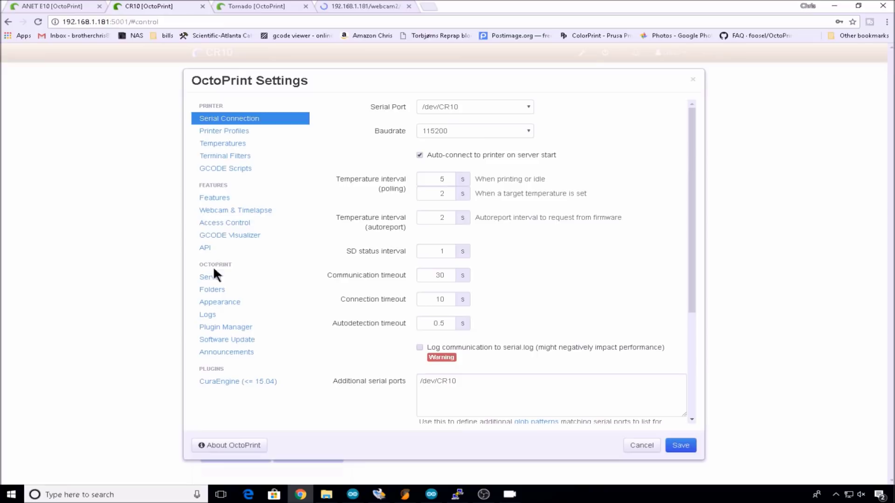
click(234, 212)
click(480, 311)
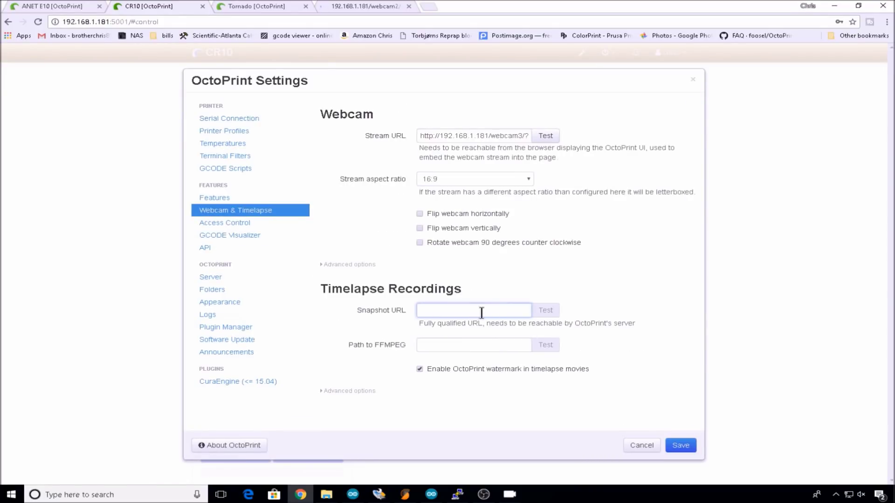
key(ctrl+v)
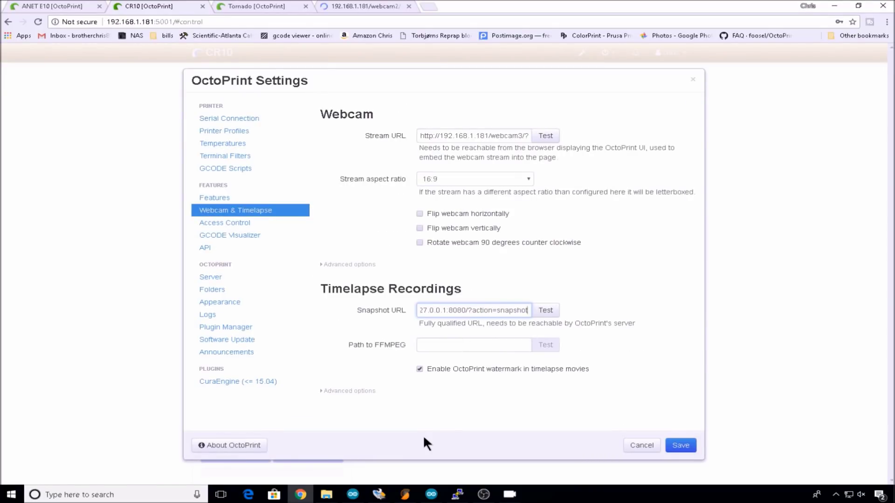
key(Left)
key(Left)
key(Left)
key(Left)
key(Left)
key(Left)
key(Left)
key(Left)
key(Left)
key(Left)
key(Left)
key(Left)
key(Left)
key(Left)
key(Left)
key(Left)
key(Left)
key(BackSpace)
text(2)
Step: Set CR10's Path to FFMPEG to /usr/bin/avconv, copied from ANET E10
click(445, 345)
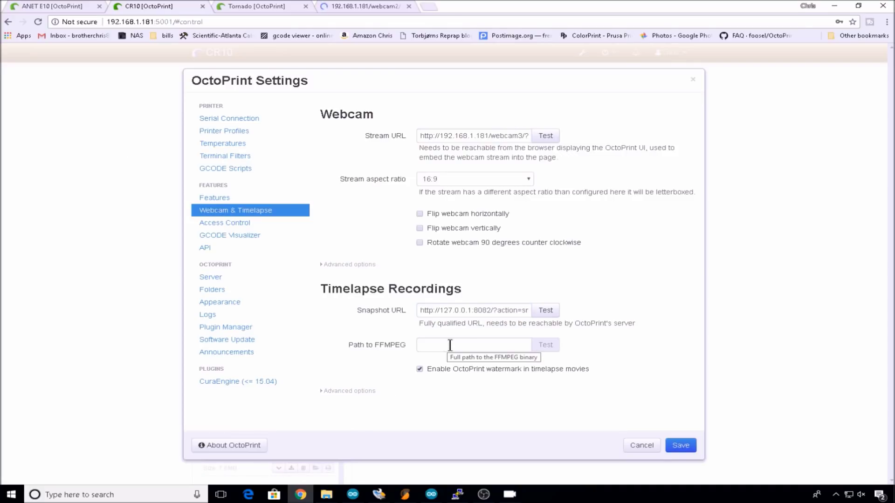
click(58, 94)
click(57, 6)
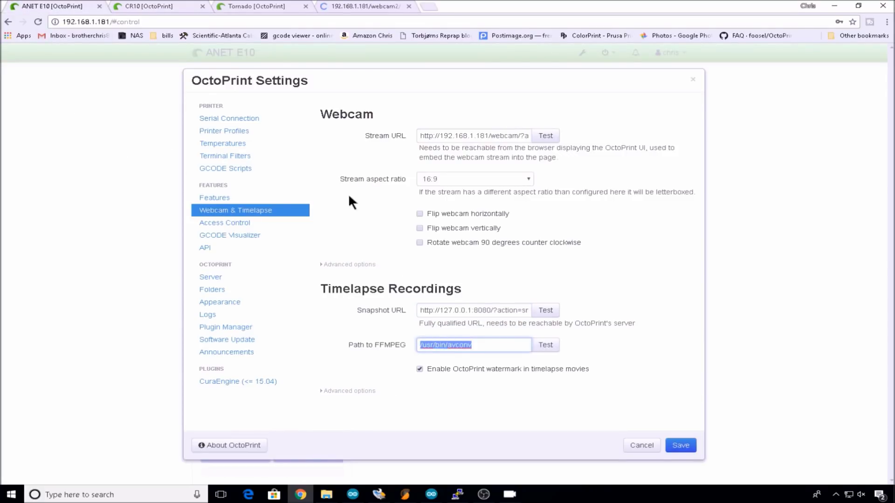
click(161, 7)
click(468, 346)
text(/usr/bin/avconv)
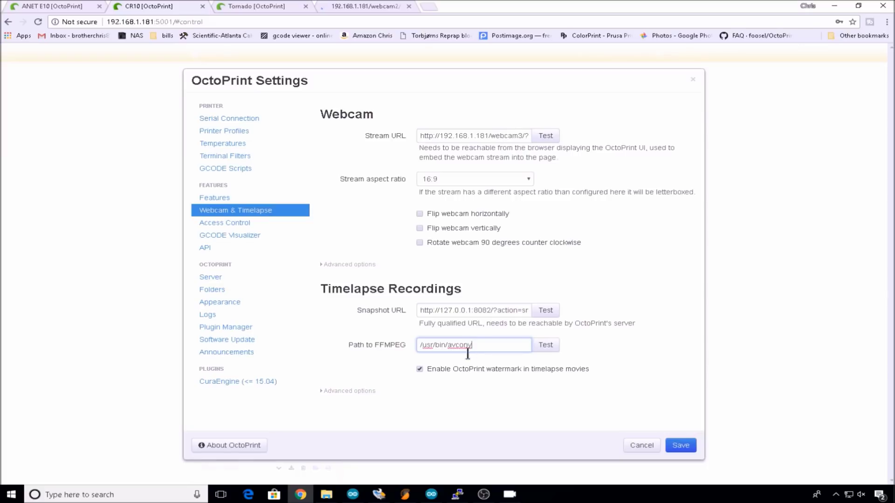
Step: Save CR10's settings and set Tornado's Path to FFMPEG to /usr/bin/avconv
click(685, 446)
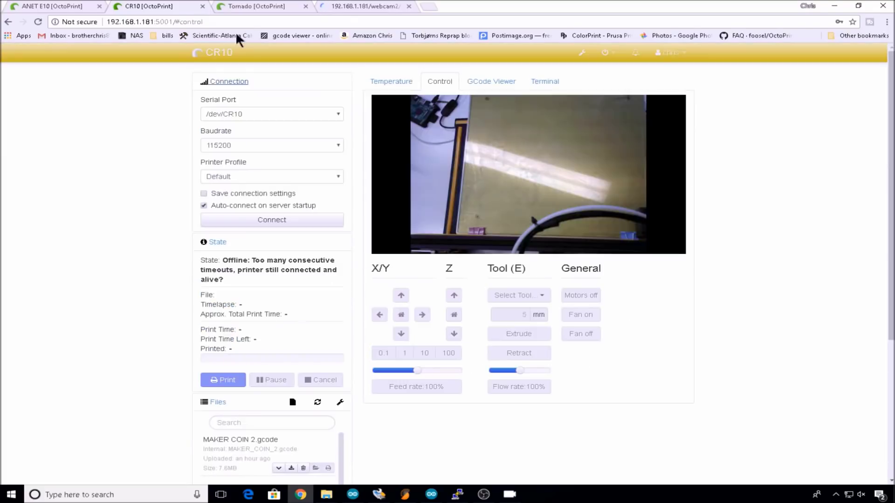
click(245, 2)
click(466, 345)
text(/usr/bin/avconv)
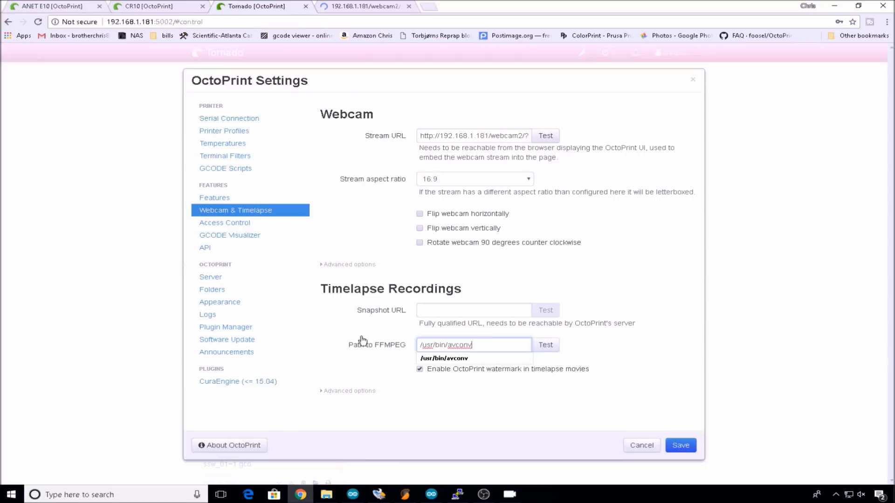
key(shift+Tab)
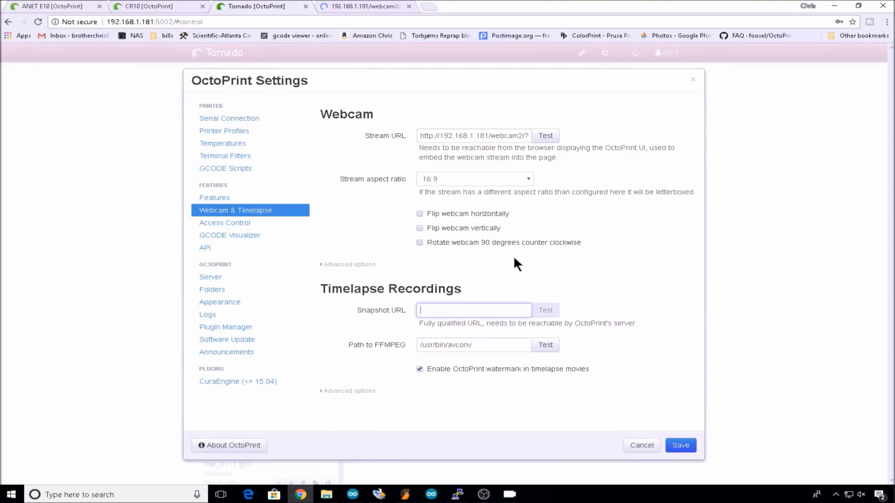
key(ctrl+v)
key(Left)
key(Left)
key(Left)
key(Left)
key(Left)
key(Left)
key(Left)
key(Left)
key(Left)
key(Left)
key(Left)
key(Left)
key(Left)
key(Left)
key(Left)
key(Left)
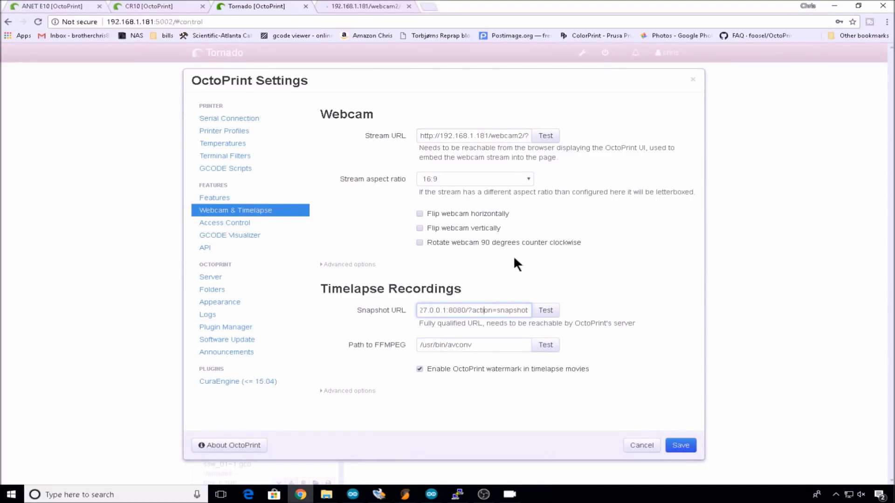
key(Left)
key(BackSpace)
text(1)
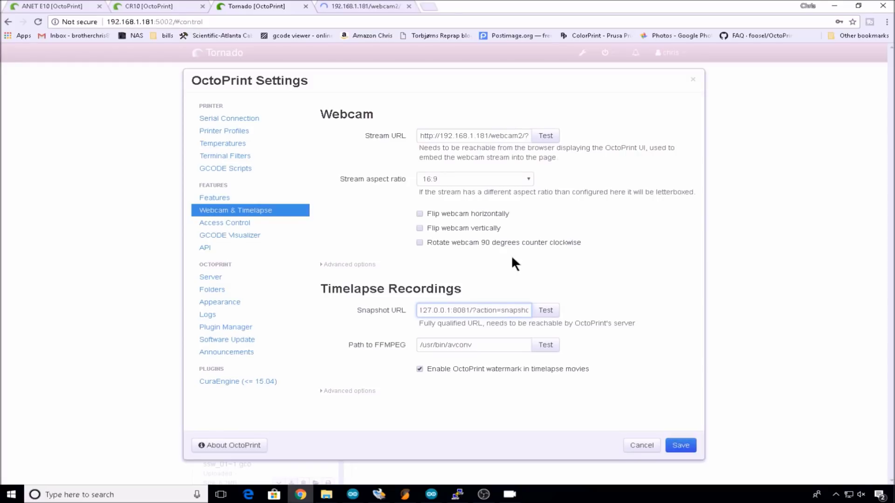
click(683, 448)
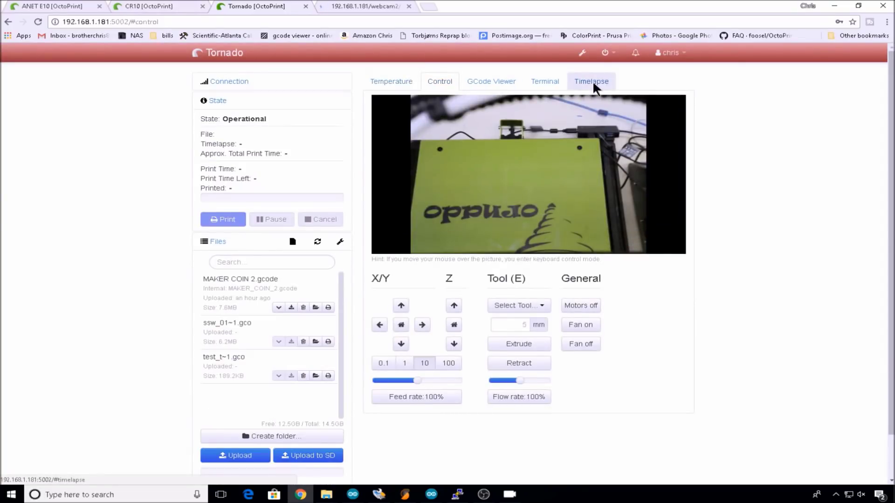
Step: Switch the Tornado printer's timelapse to Timed mode and save the setting
click(592, 83)
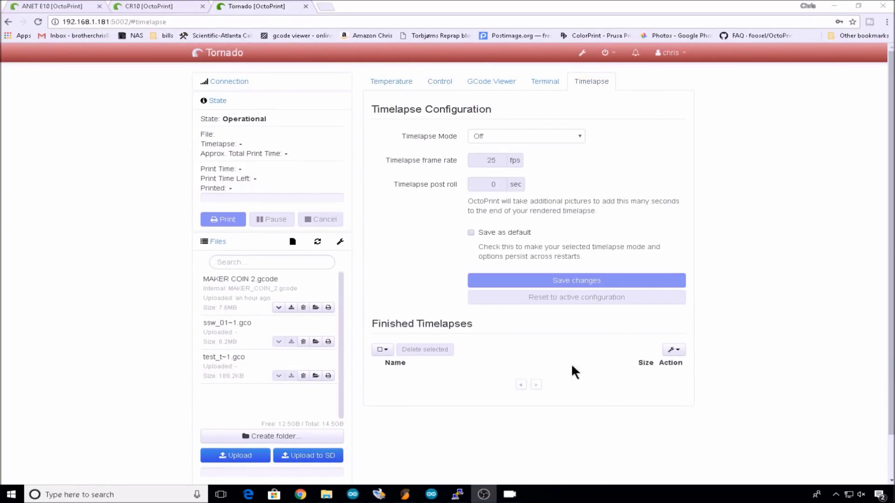
click(580, 137)
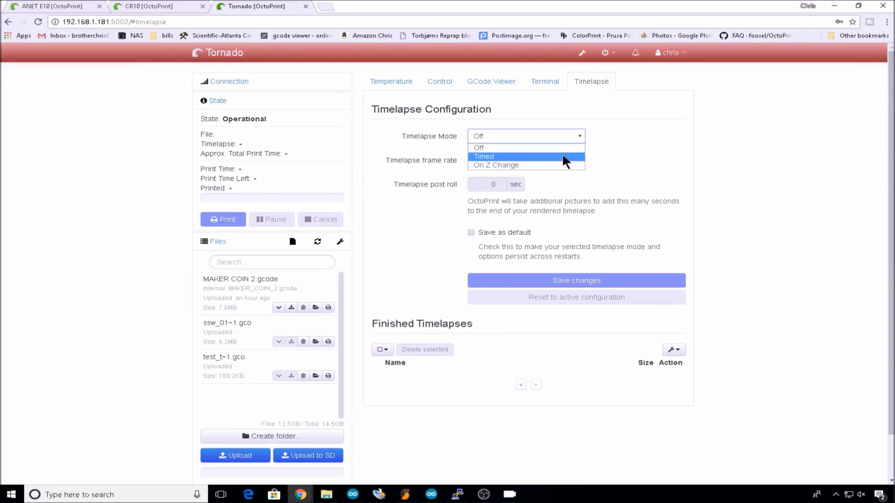
click(562, 156)
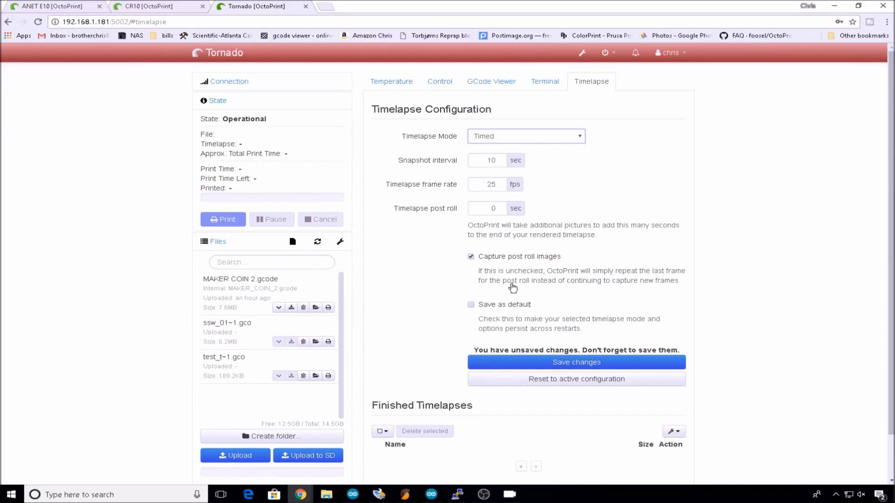
click(472, 308)
scroll(473, 308, down, 1)
click(494, 306)
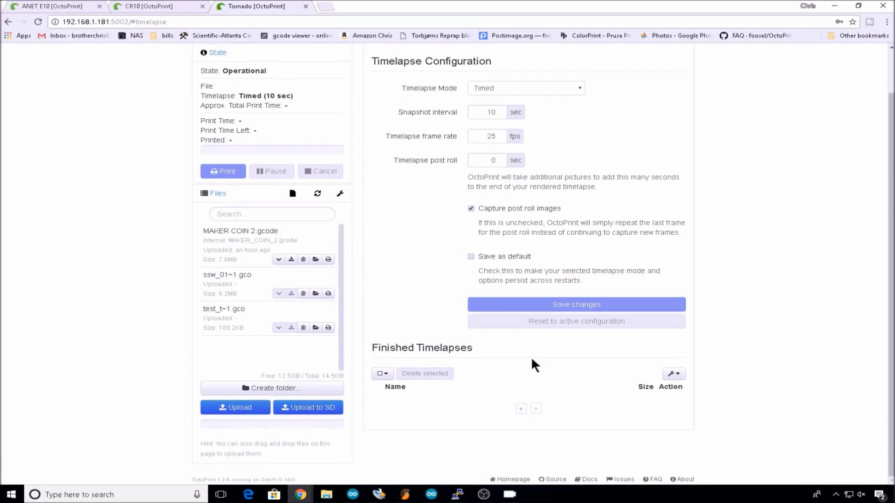
scroll(531, 366, up, 1)
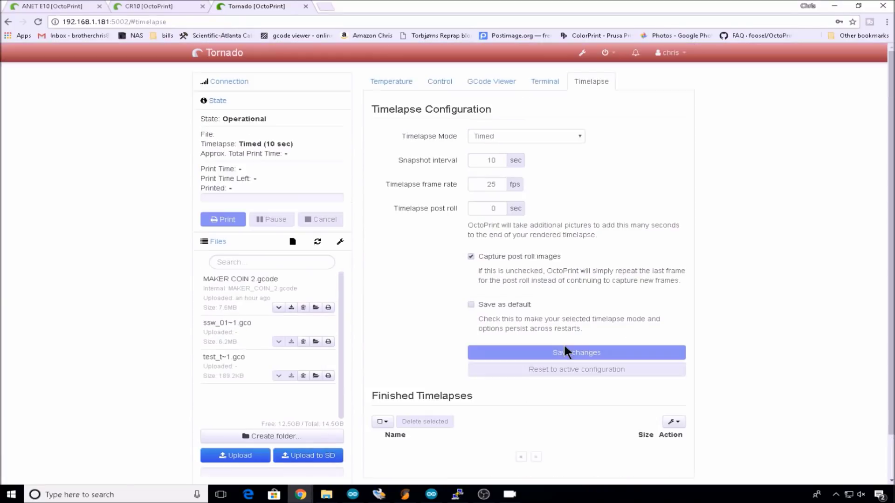
Step: On the CR10 printer, set Timelapse Mode to Timed and tick Save as default
click(156, 6)
click(575, 135)
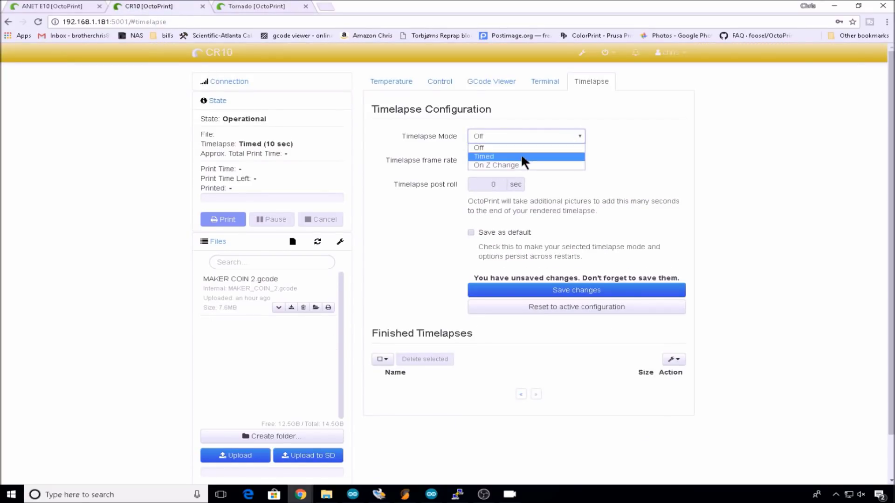
click(521, 156)
click(471, 305)
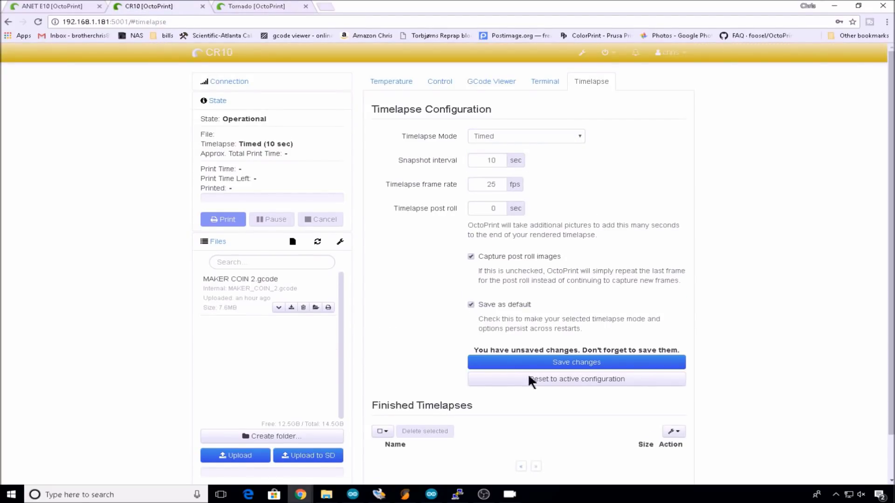
Step: Set the ANET E10 printer's timelapse to Timed, save it as default, and save the changes
key(ctrl+shift+Tab)
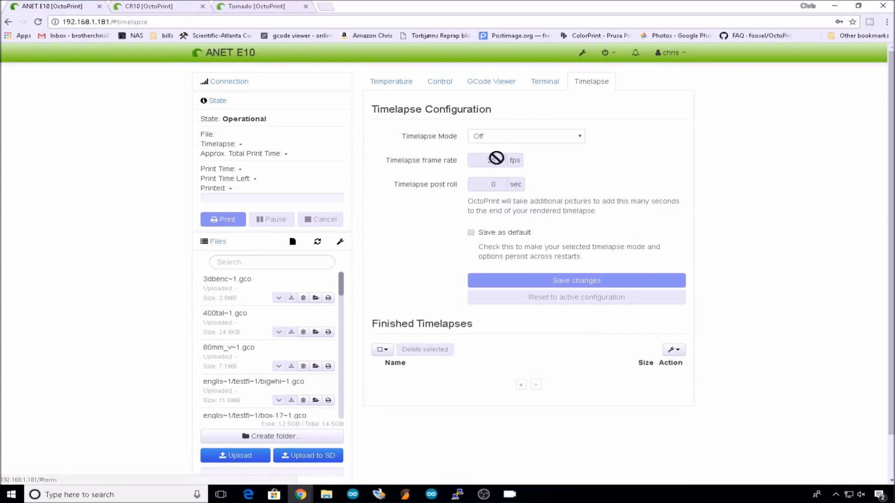
click(503, 135)
click(517, 156)
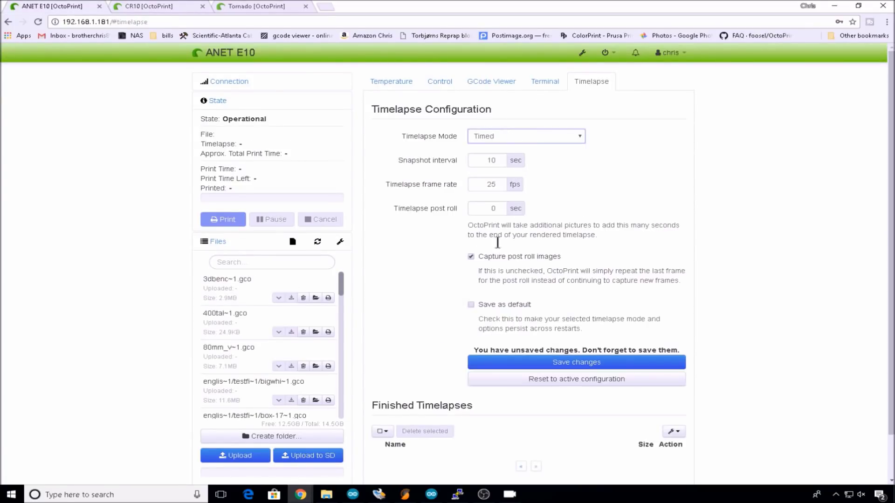
click(471, 305)
click(519, 363)
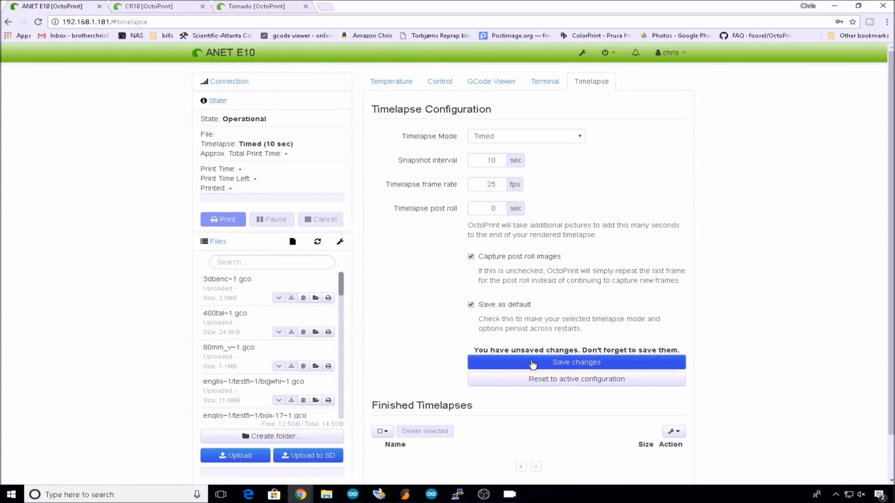